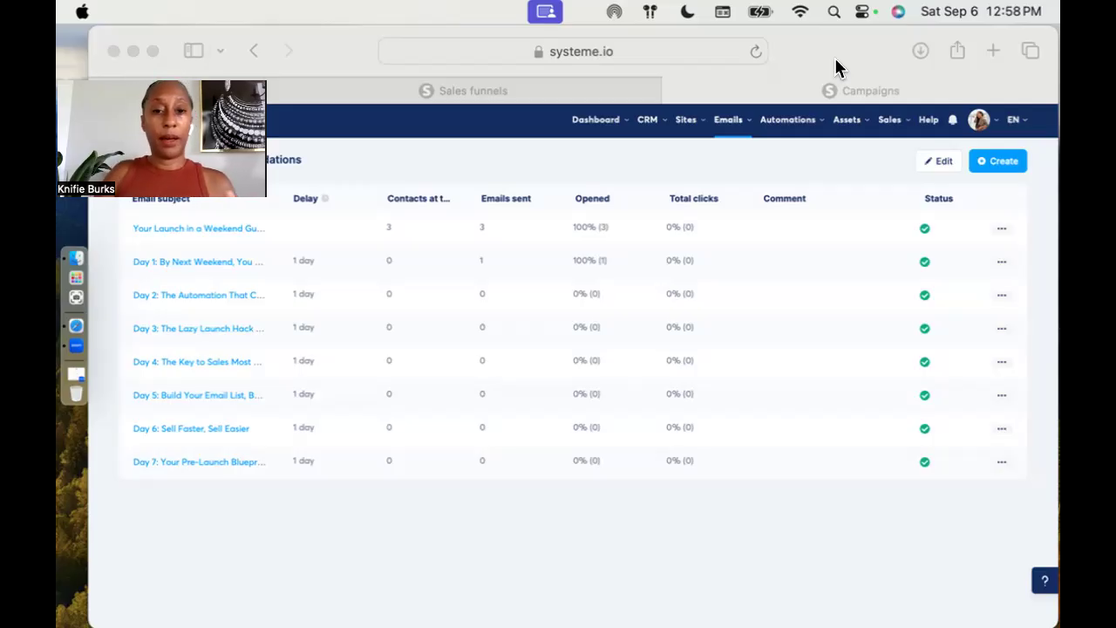
# Examine the live opt-in page of the Launch Your Digital Product In a Weekend funnel, including its sign-up form
pyautogui.click(374, 96)
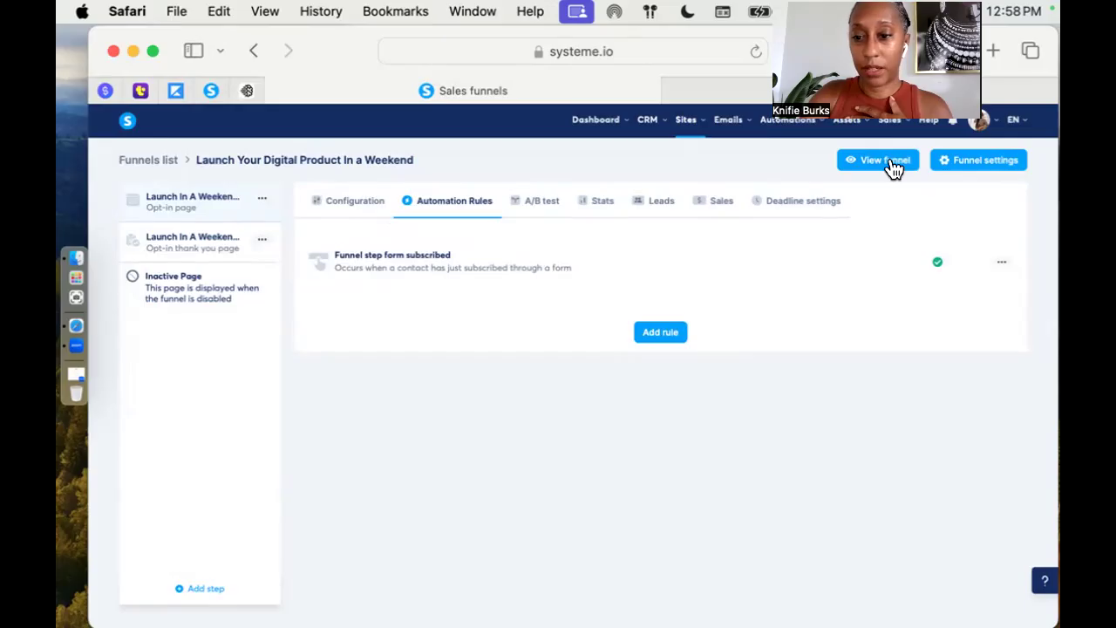
pyautogui.click(336, 201)
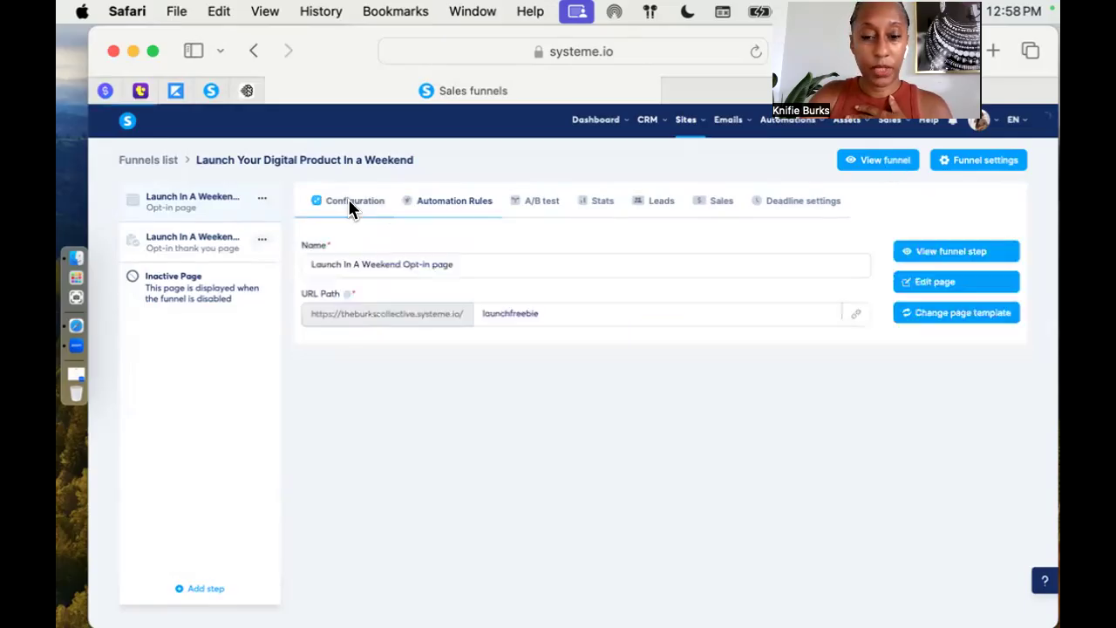
pyautogui.click(959, 252)
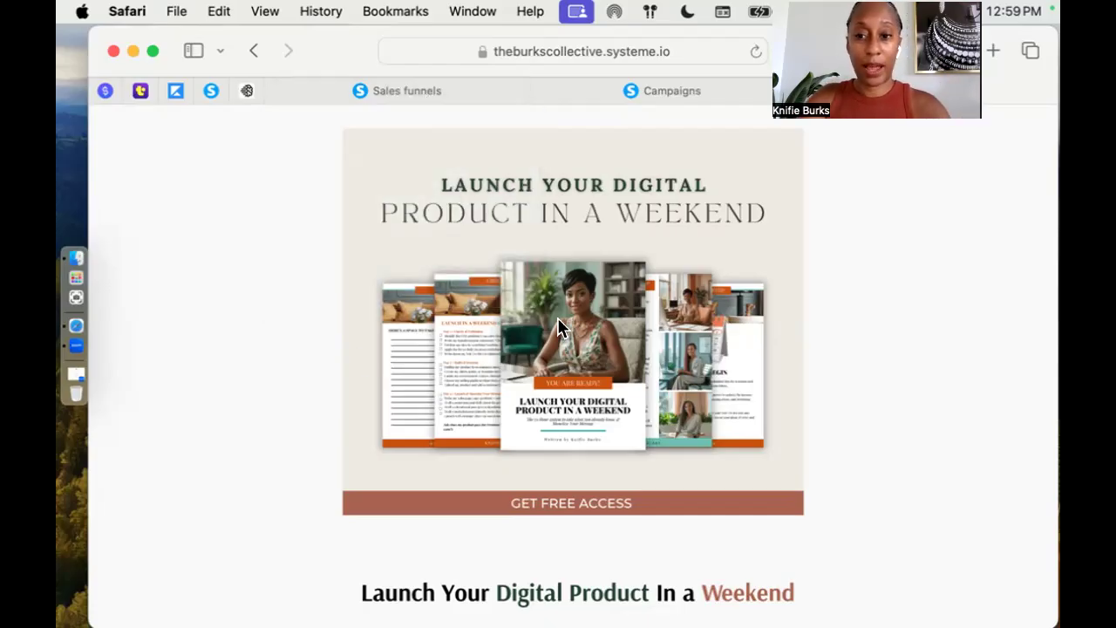
pyautogui.scroll(-5, 549, 340)
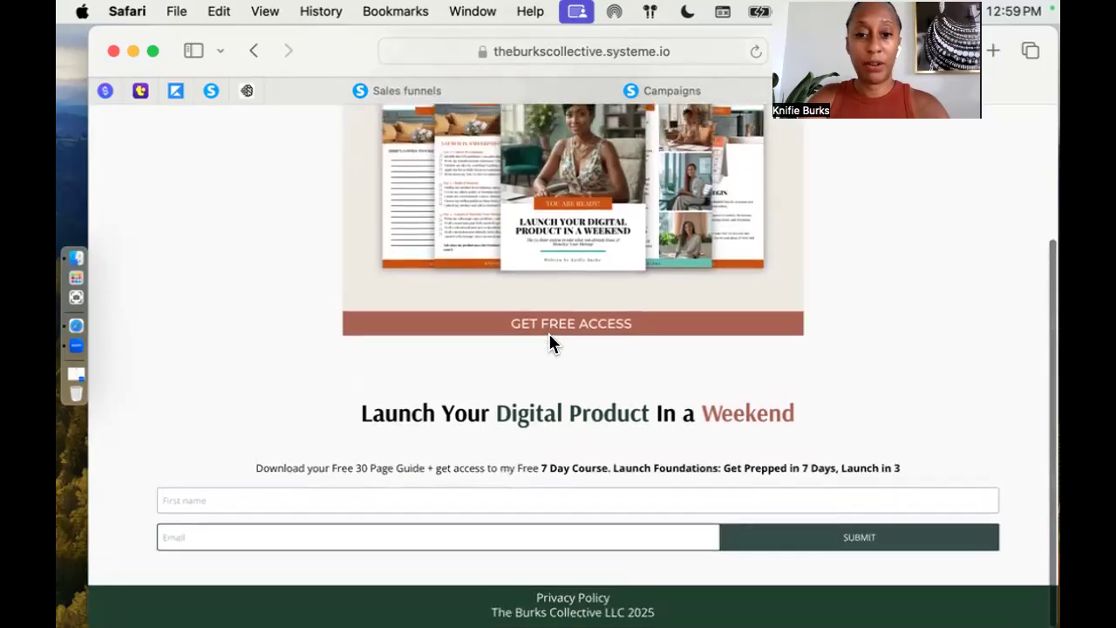
pyautogui.scroll(5, 548, 333)
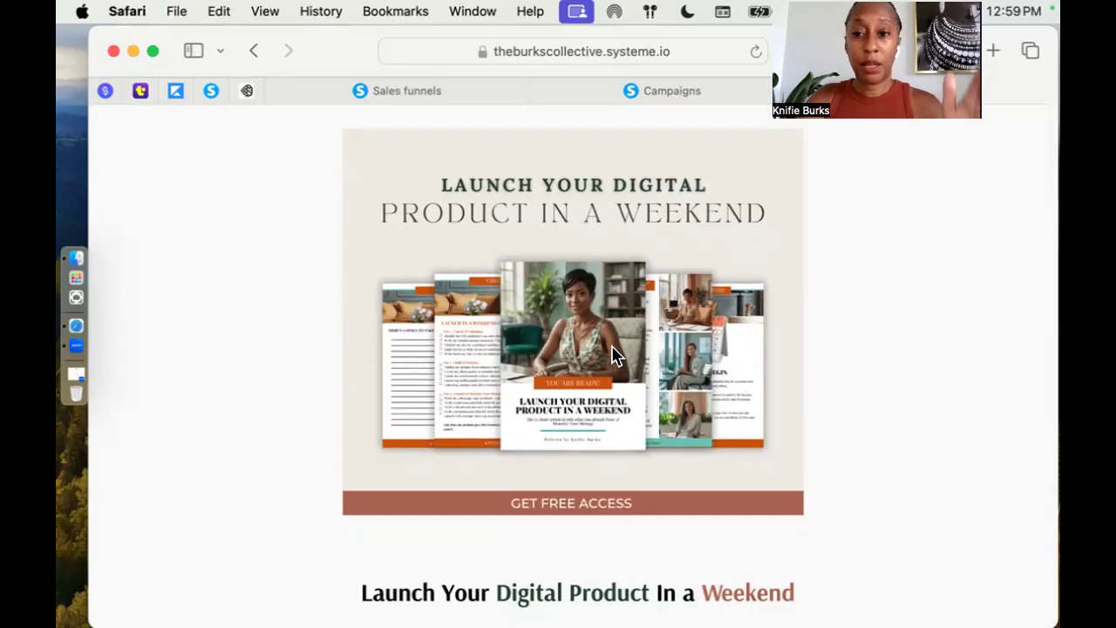
pyautogui.scroll(-1, 613, 347)
pyautogui.scroll(-3, 611, 345)
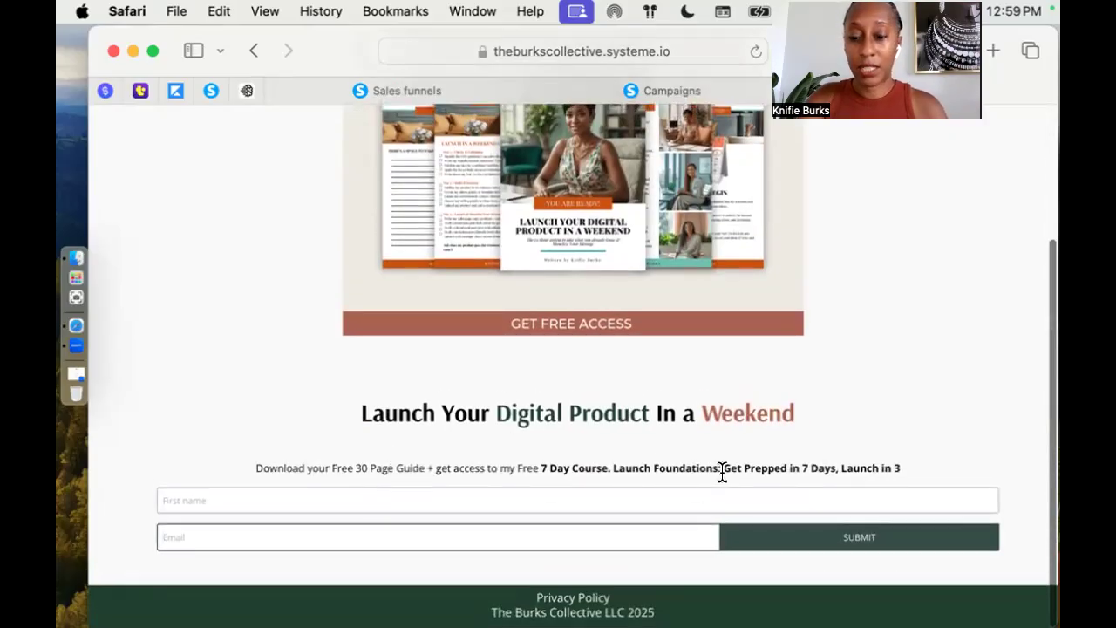
pyautogui.scroll(5, 620, 318)
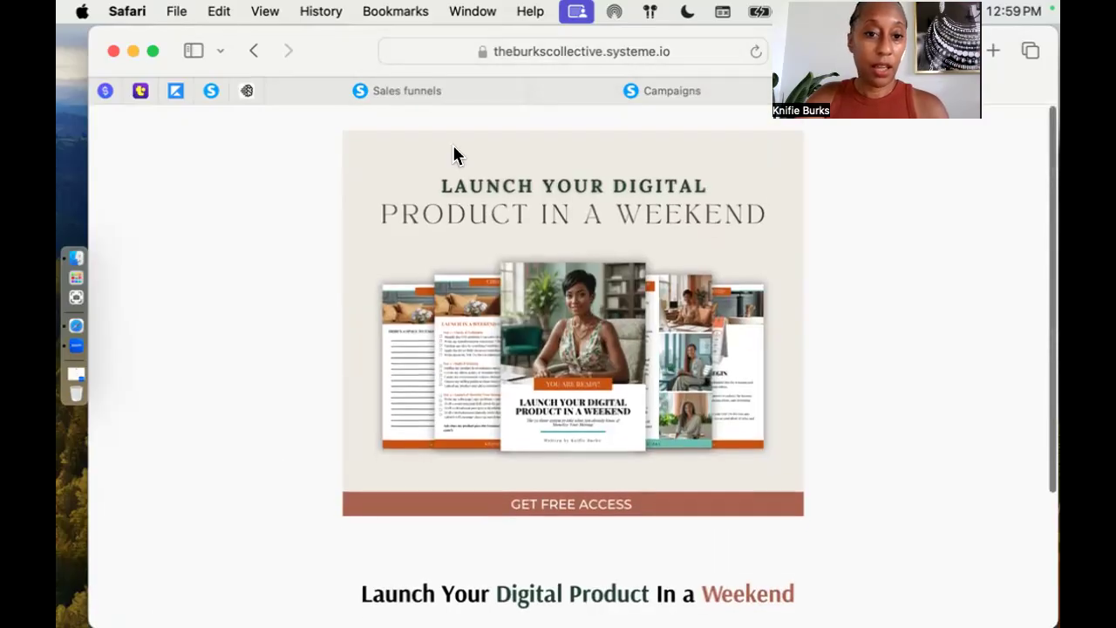
# Review the opt-in page's configuration and automation rules alongside the email sequence in the Launch Foundations campaign
pyautogui.click(425, 92)
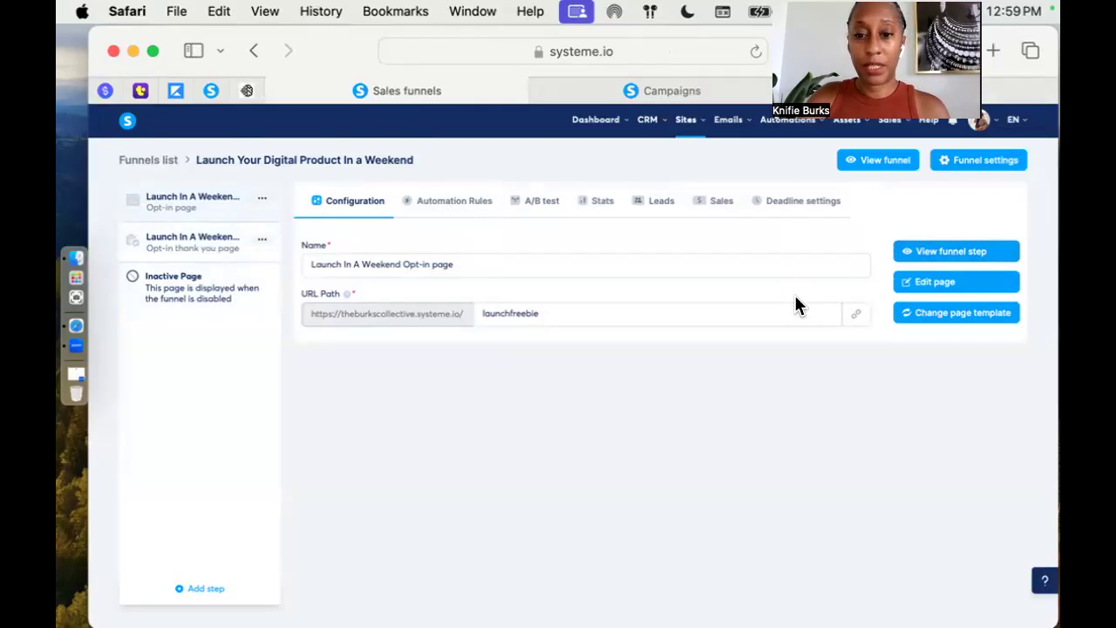
pyautogui.click(702, 94)
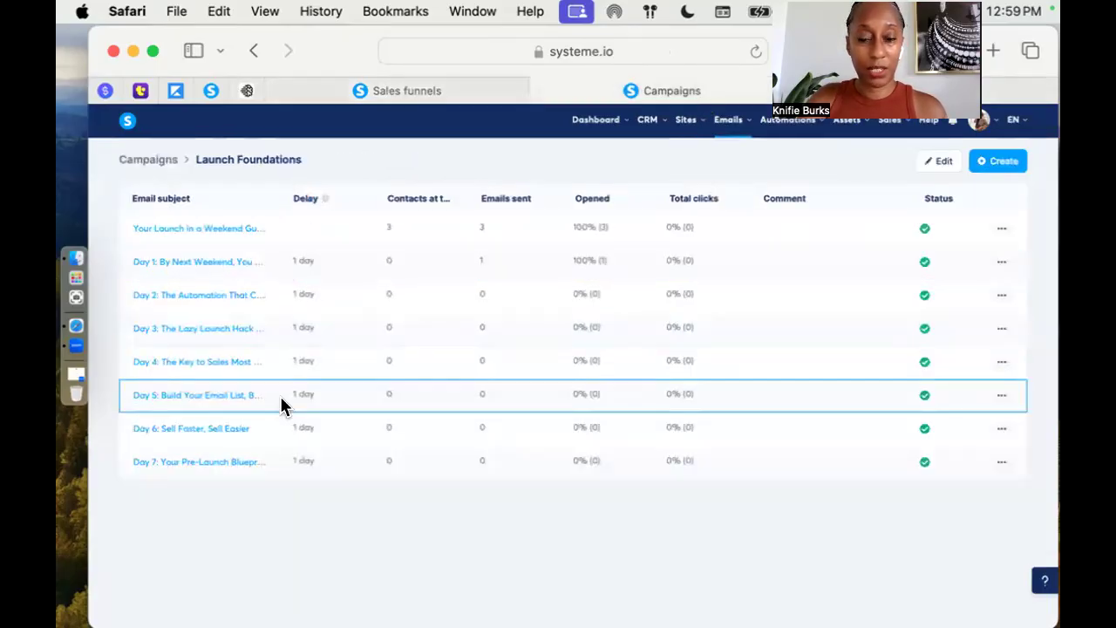
pyautogui.click(443, 93)
pyautogui.moveTo(698, 135)
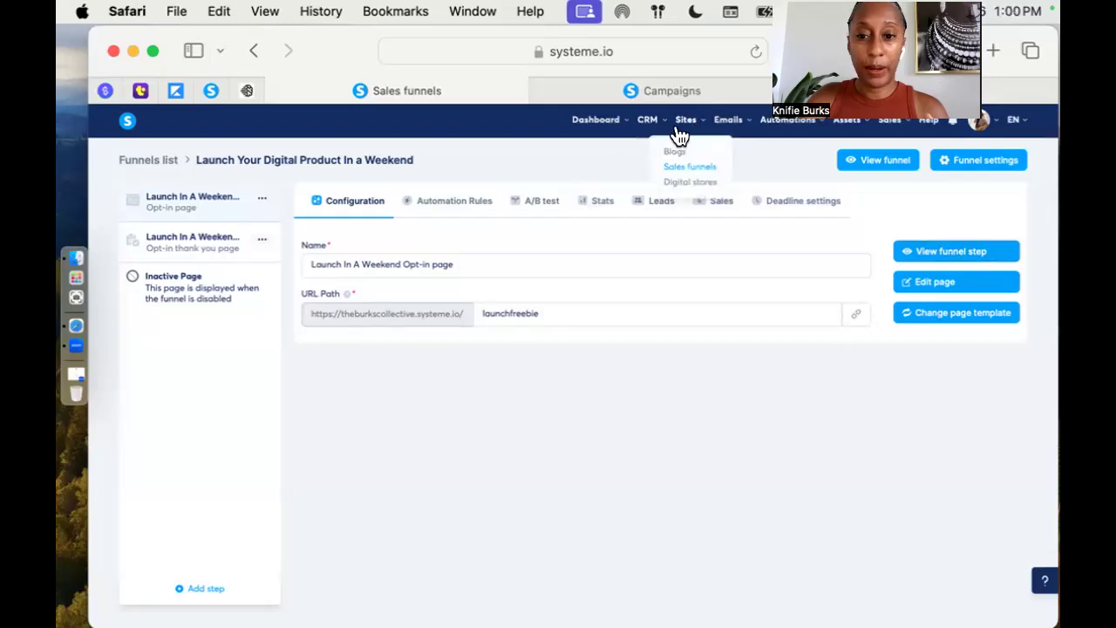
pyautogui.moveTo(736, 131)
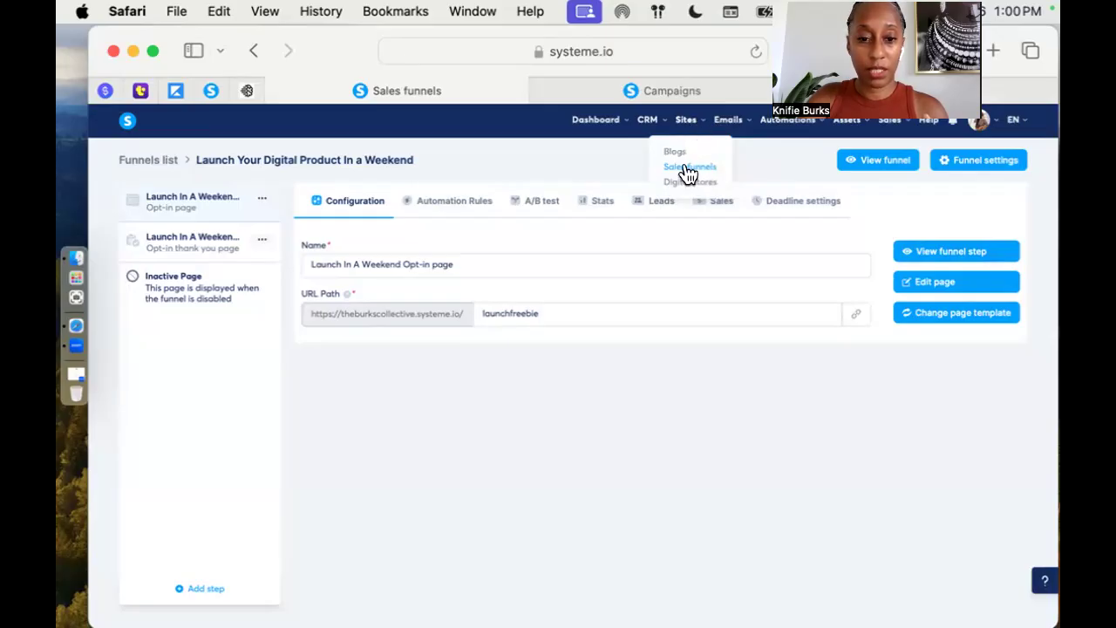
pyautogui.click(454, 200)
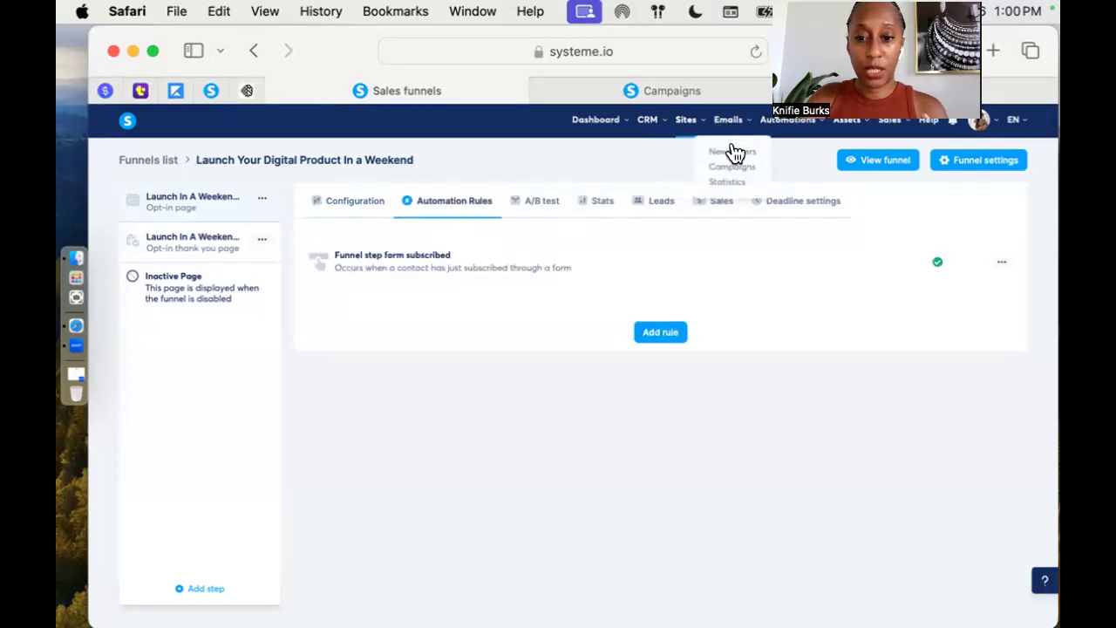
pyautogui.click(704, 93)
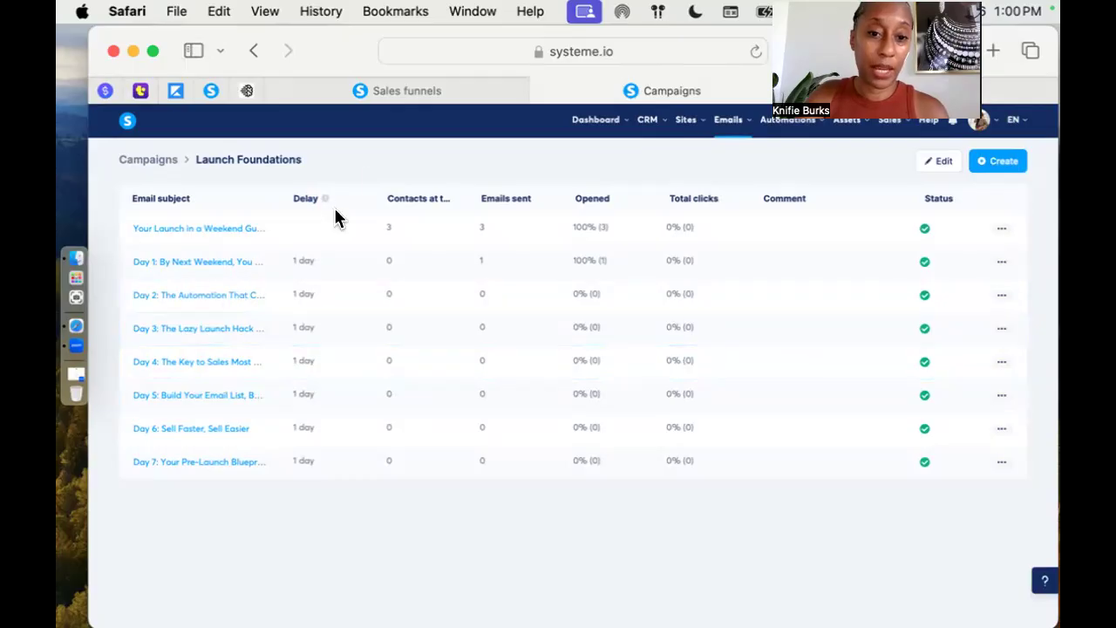
pyautogui.click(408, 93)
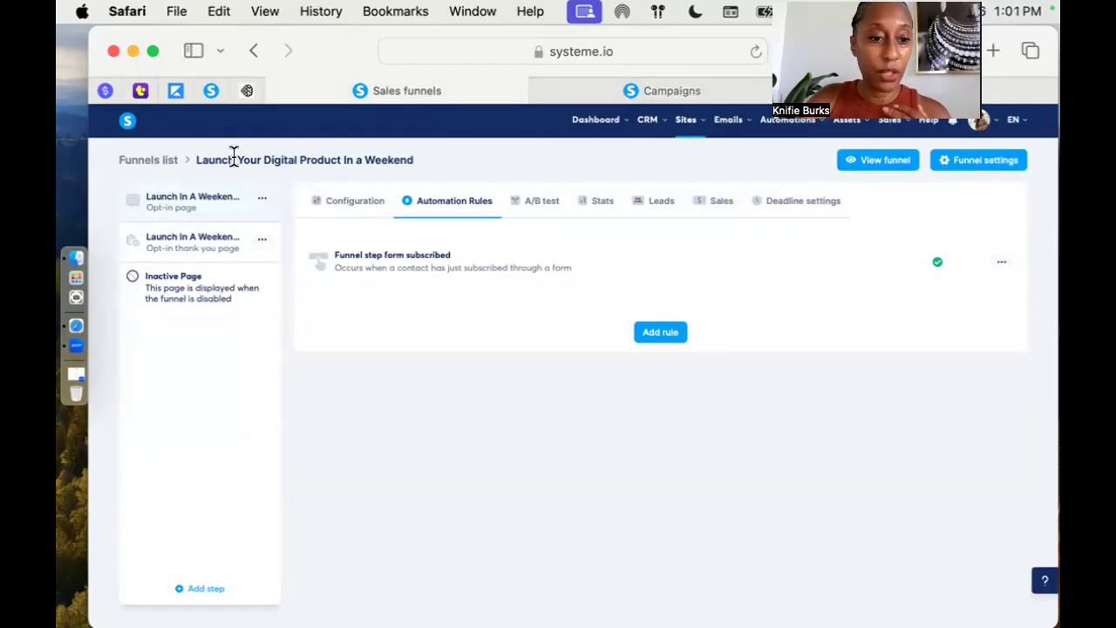
pyautogui.click(637, 93)
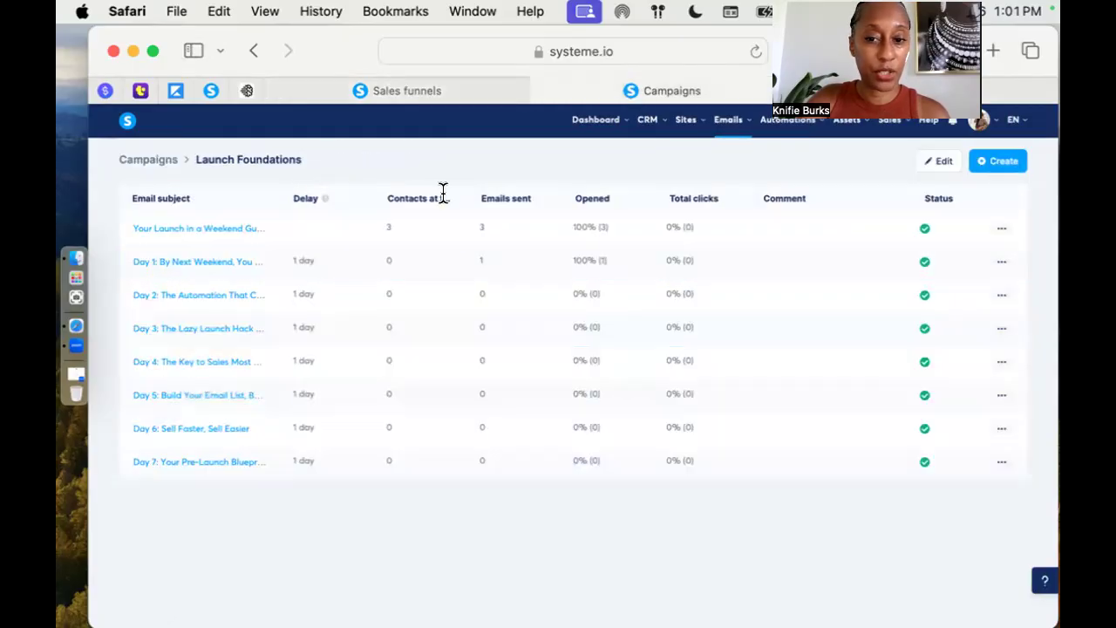
# Start a new email campaign from the campaigns list, named Test KB, and choose the business's sender email address
pyautogui.click(144, 162)
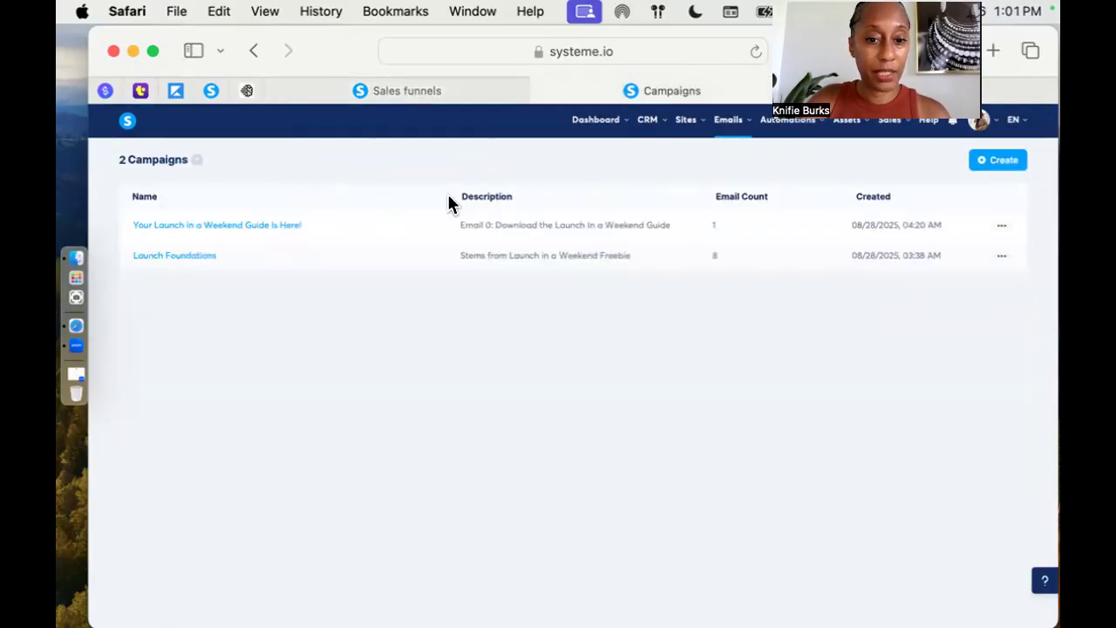
pyautogui.moveTo(737, 125)
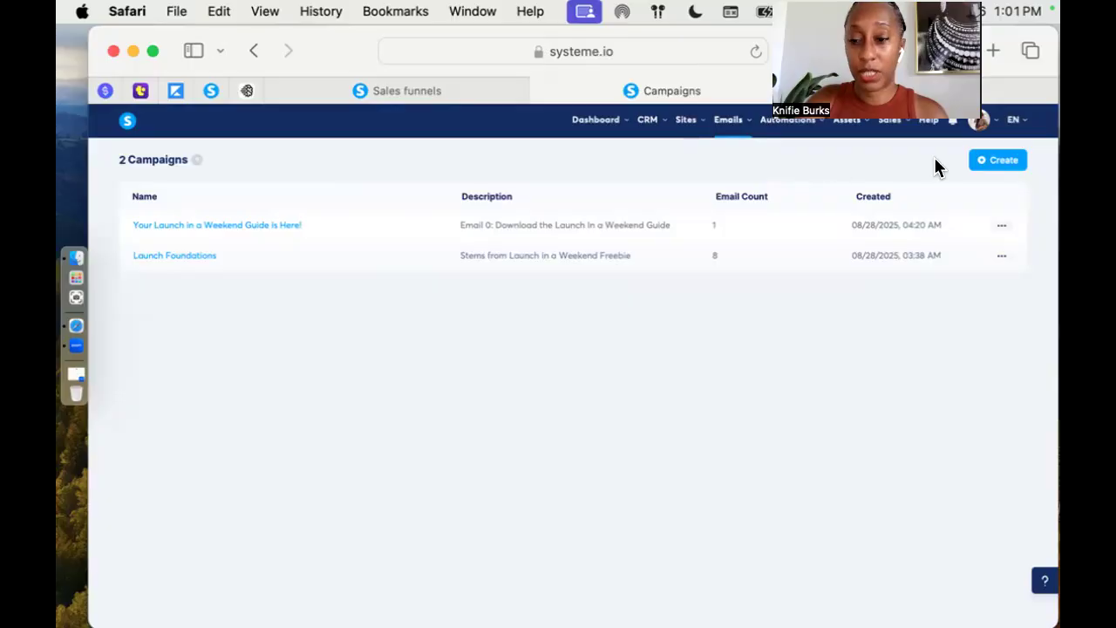
pyautogui.click(999, 162)
pyautogui.click(468, 297)
pyautogui.write('T')
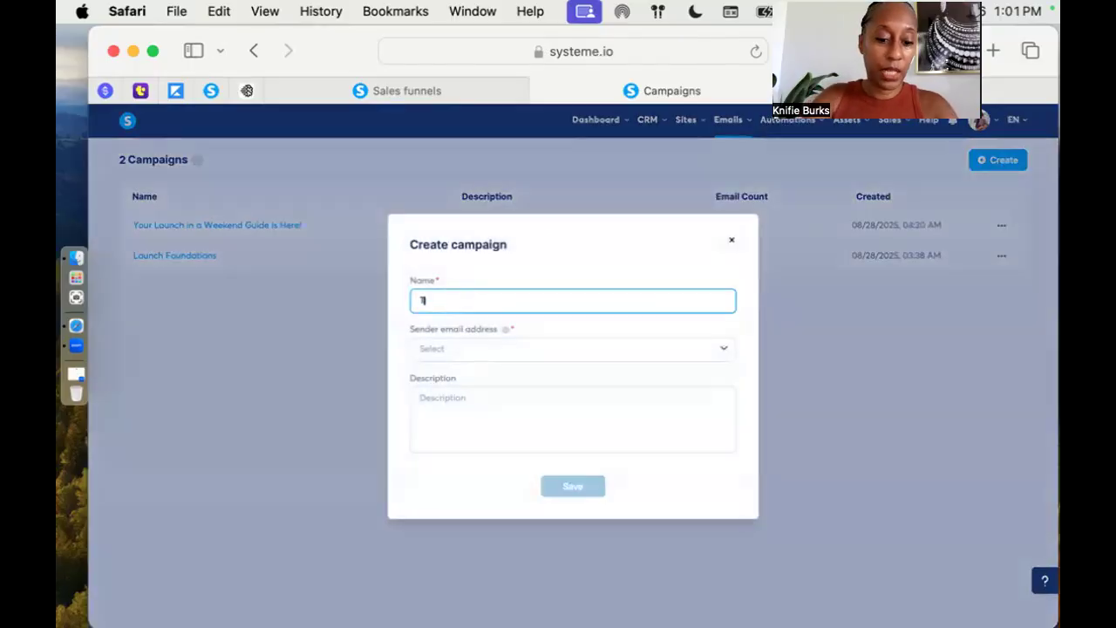
pyautogui.write('est KB')
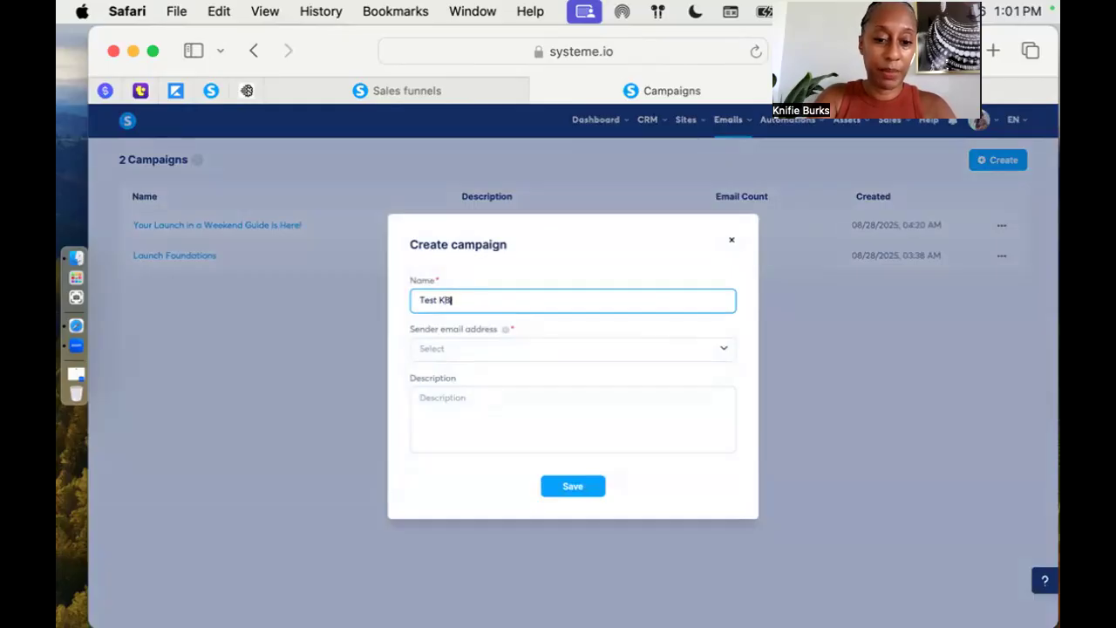
pyautogui.click(444, 347)
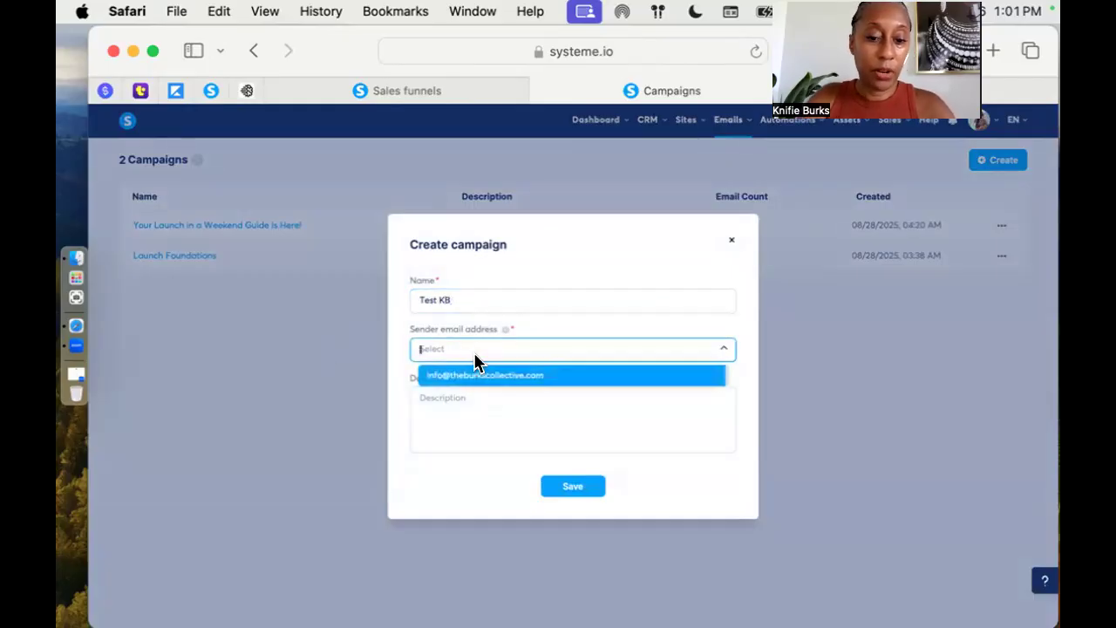
pyautogui.click(471, 374)
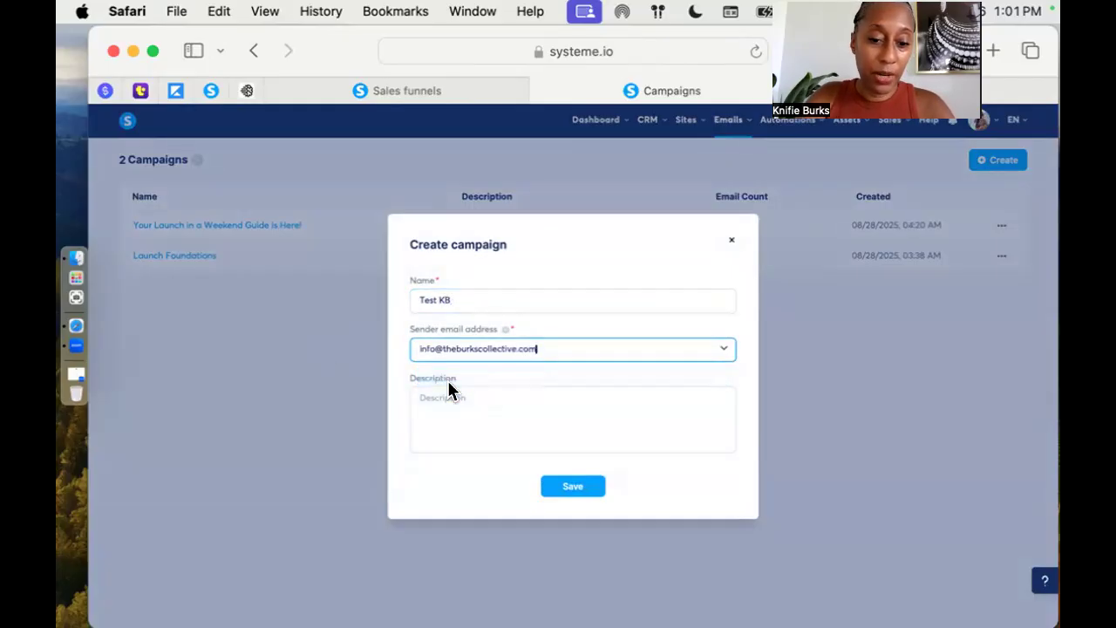
pyautogui.click(395, 349)
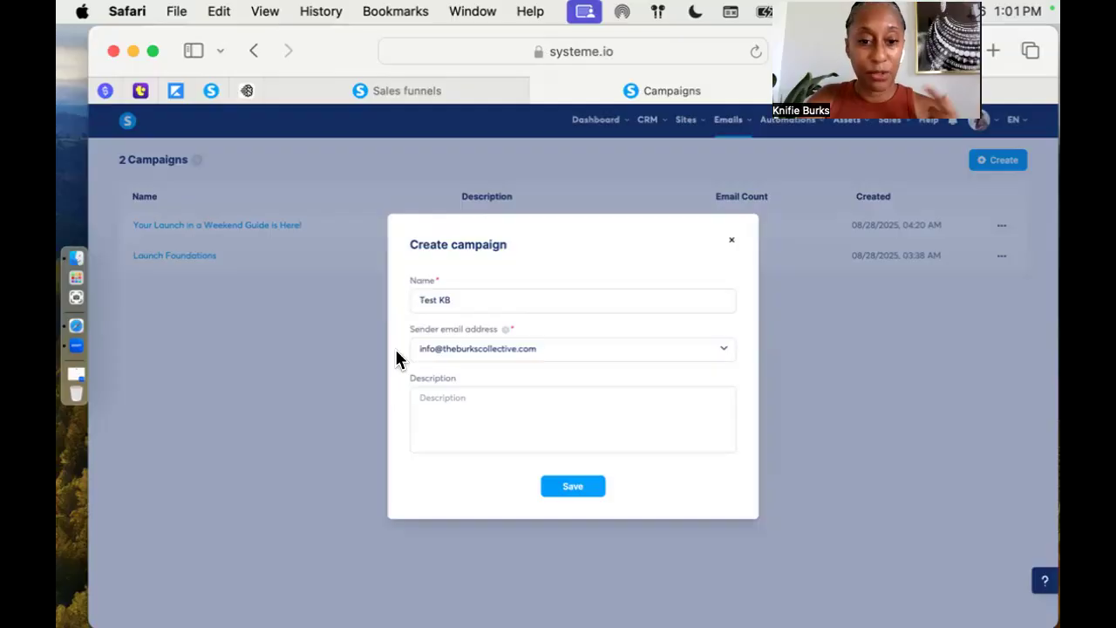
# Copy the campaign name Test KB into the description and save the new campaign
pyautogui.click(491, 410)
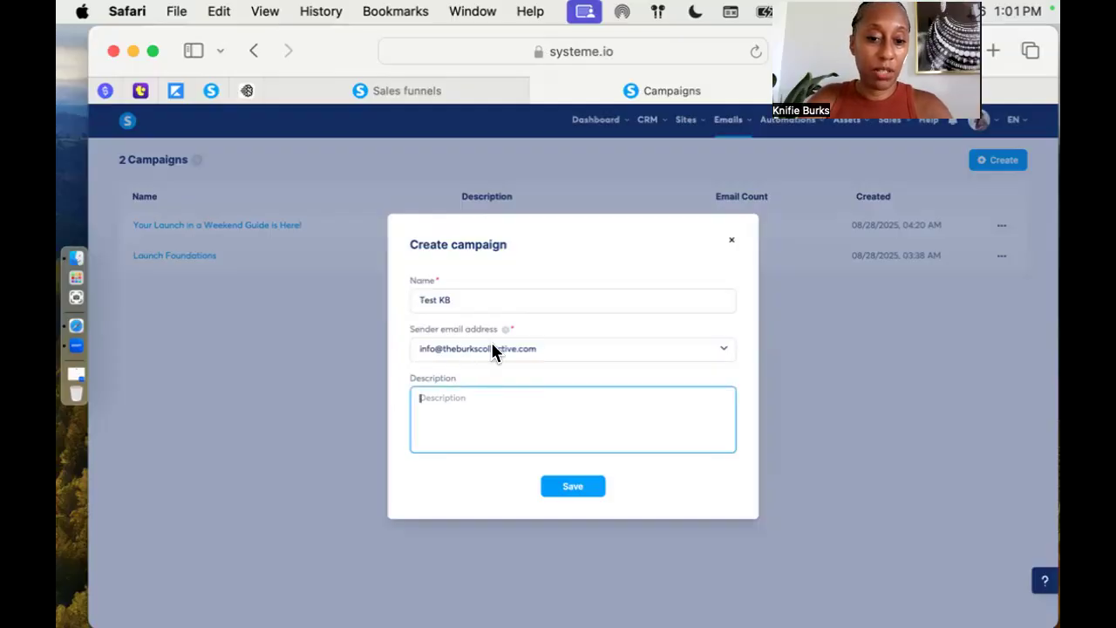
pyautogui.click(486, 299)
pyautogui.press('super+a')
pyautogui.press('super+c')
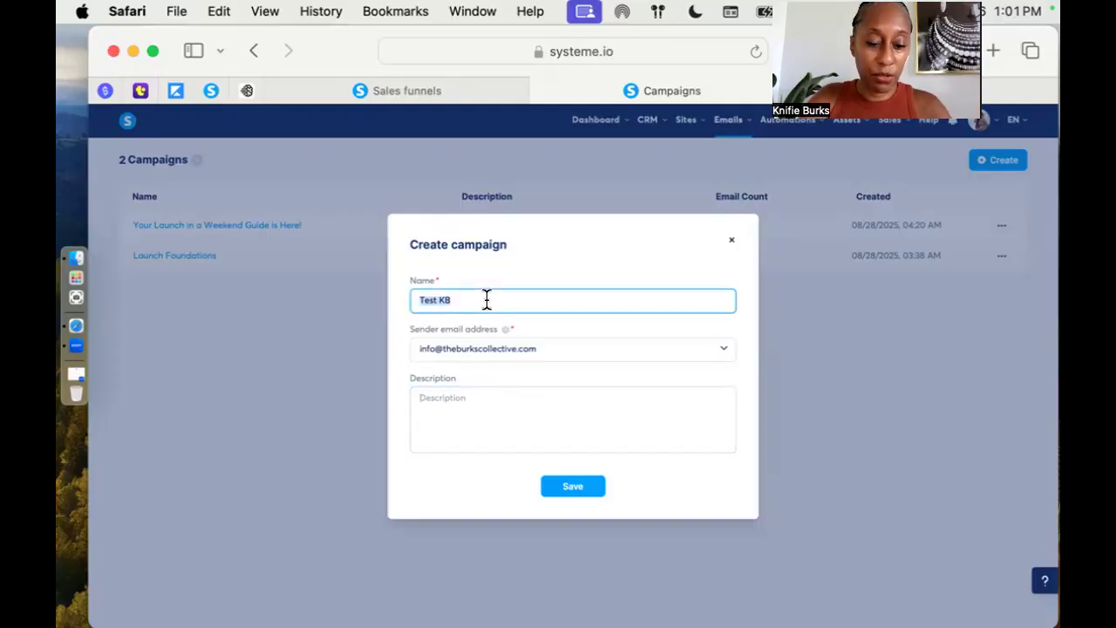
pyautogui.click(485, 401)
pyautogui.press('super+v')
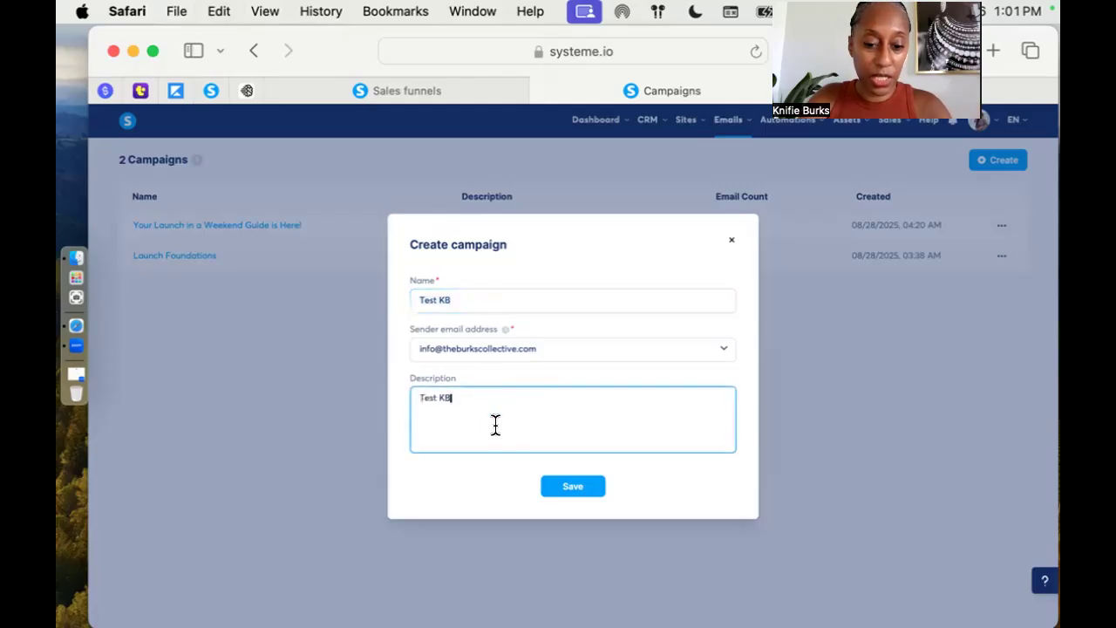
pyautogui.click(573, 489)
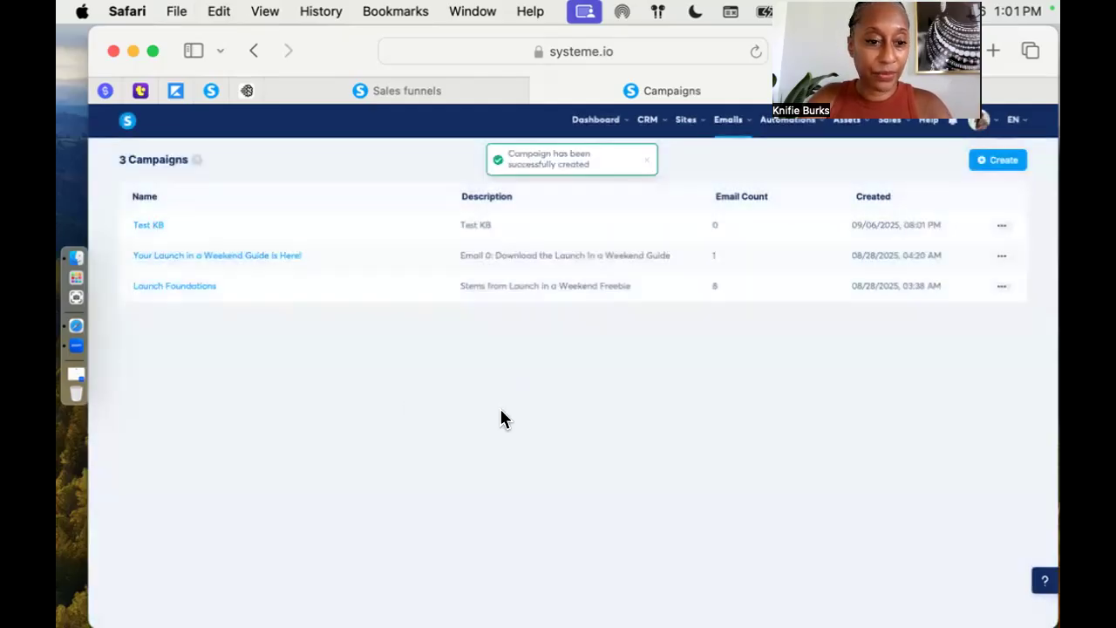
# Create an email step in the Test KB campaign with the subject Test KB 0, using the classic editor
pyautogui.click(147, 226)
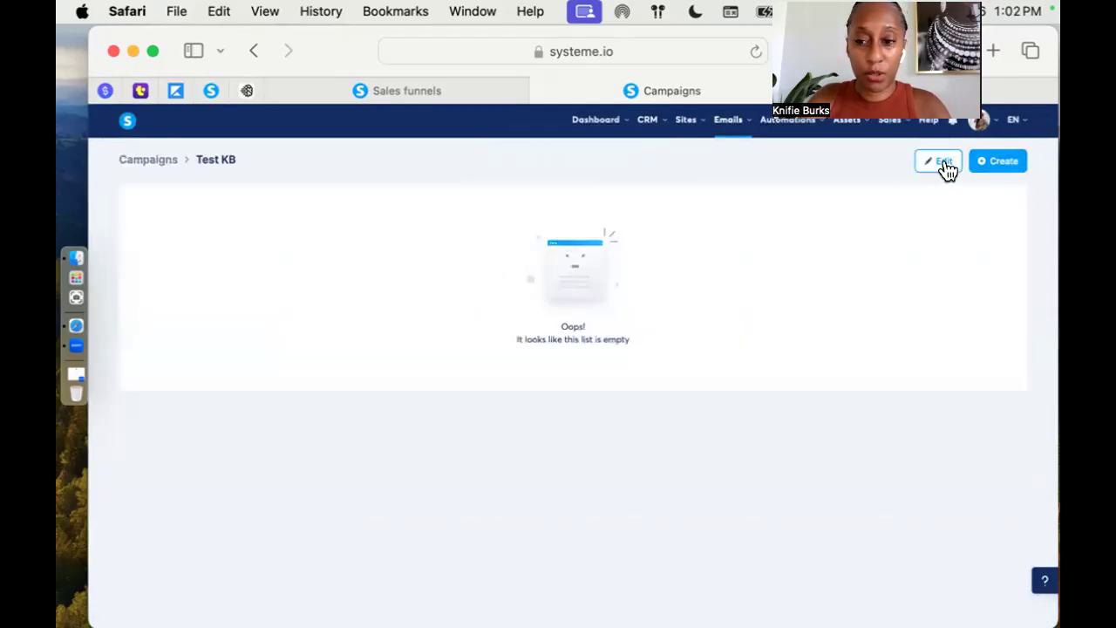
pyautogui.click(1002, 162)
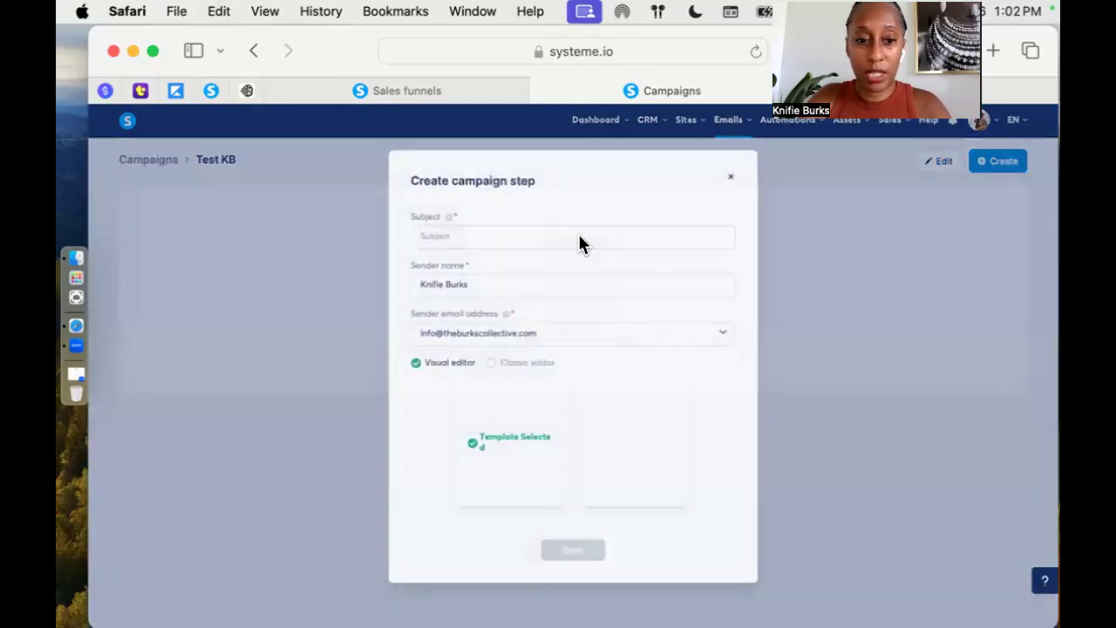
pyautogui.click(547, 234)
pyautogui.write('Test KB')
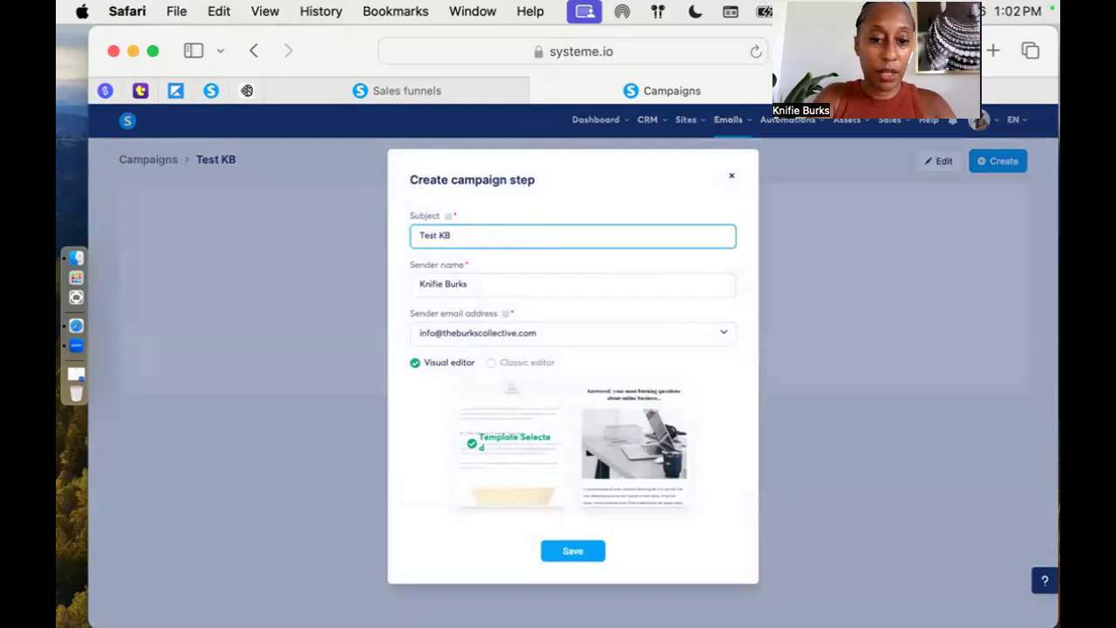
pyautogui.write(' 0')
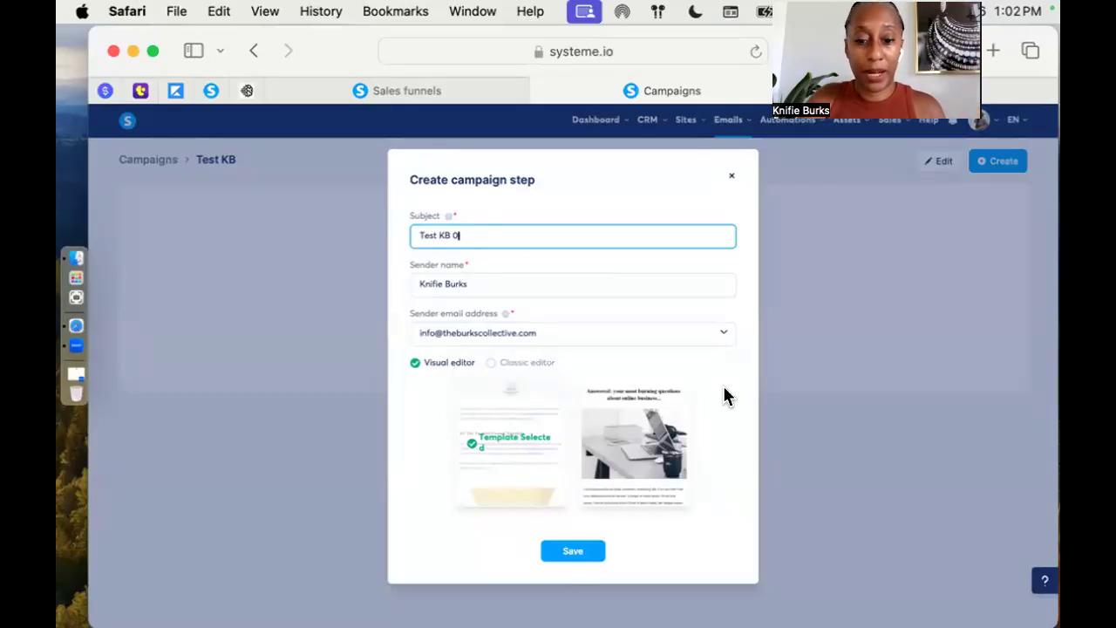
pyautogui.click(491, 363)
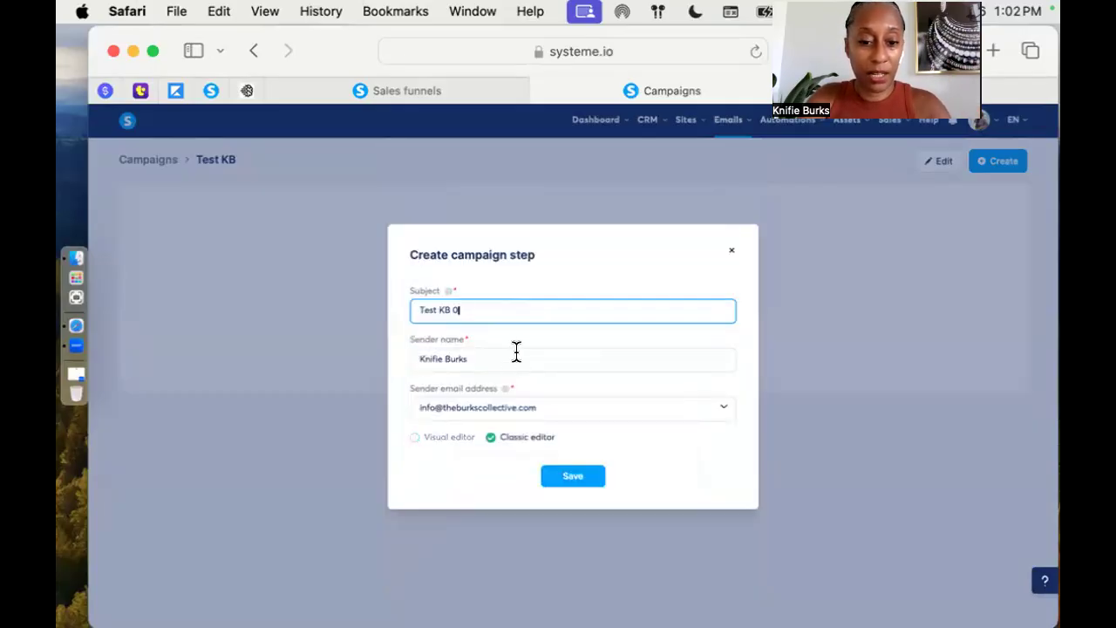
pyautogui.click(573, 478)
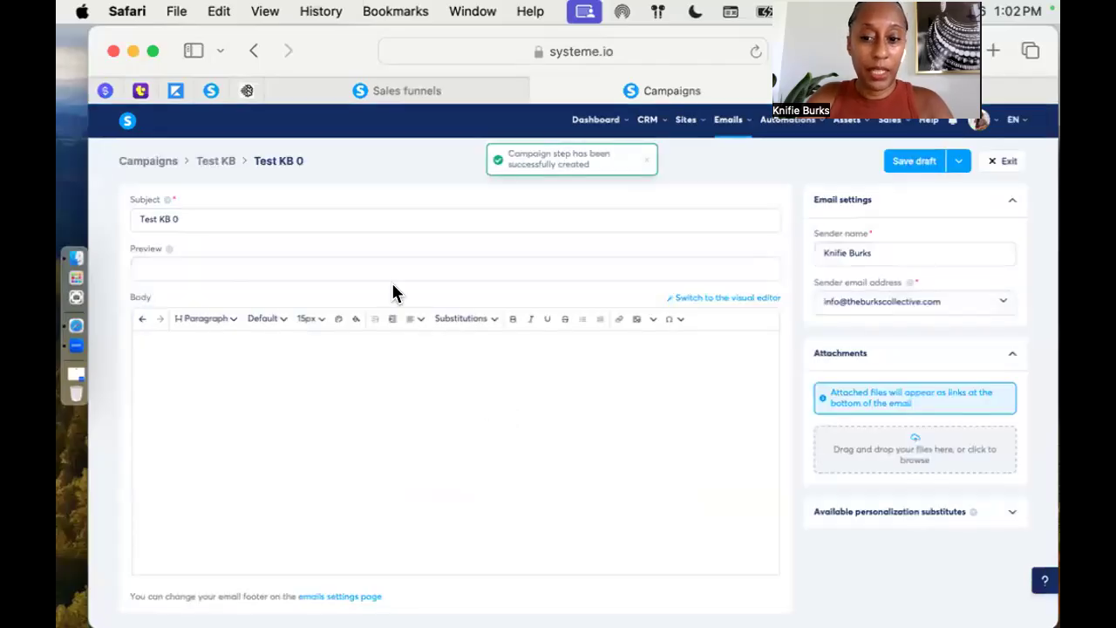
# Enter Test KB as the email's body text, leaving the preview text empty
pyautogui.click(213, 263)
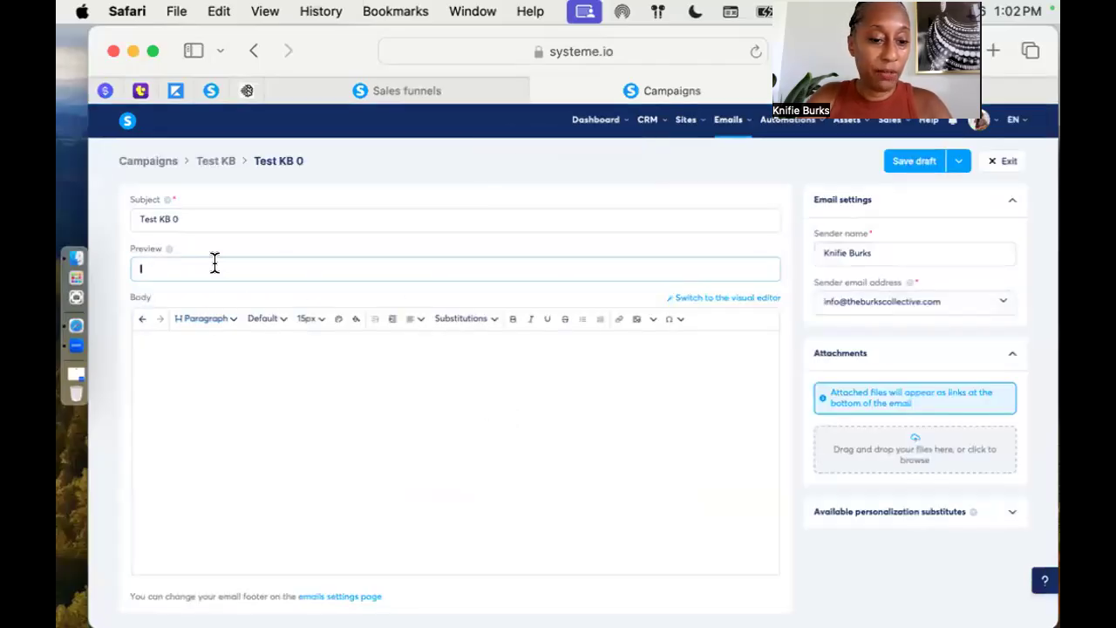
pyautogui.click(244, 387)
pyautogui.write('1')
pyautogui.press('BackSpace')
pyautogui.press('BackSpace')
pyautogui.write('Test KB')
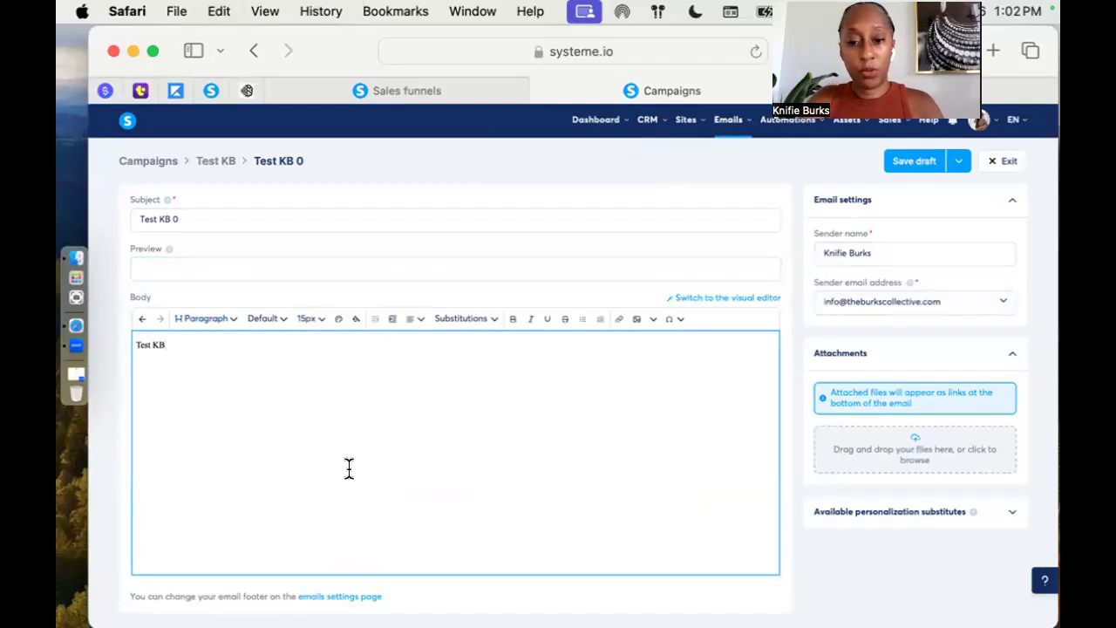
# In the other browser tab, open the first email of the existing Launch Foundations campaign to examine its subject, body and links
pyautogui.click(441, 98)
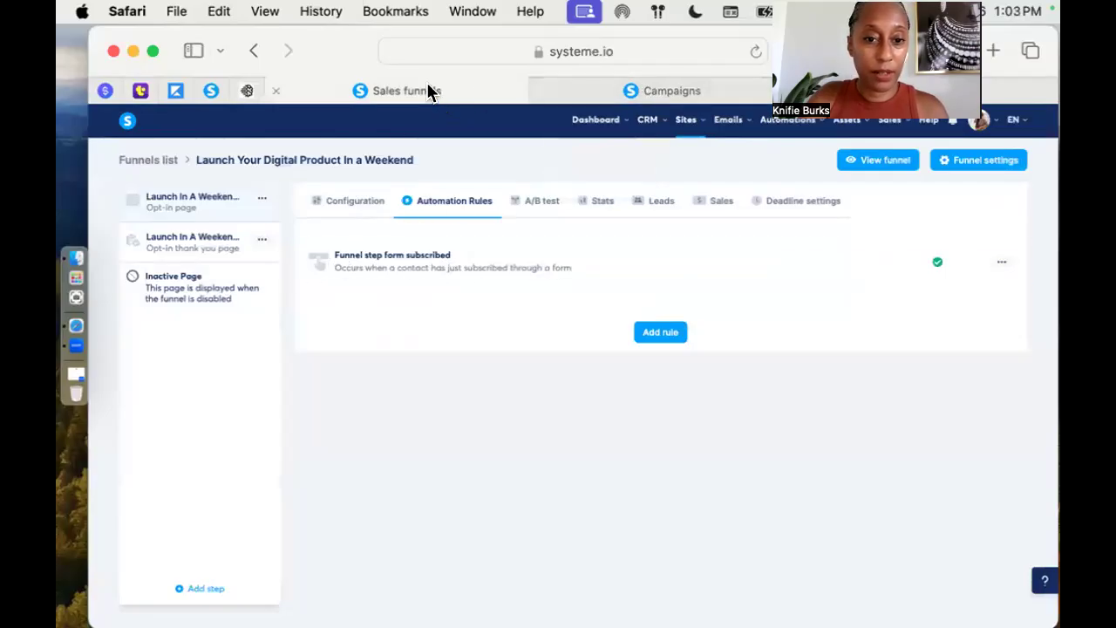
pyautogui.moveTo(722, 130)
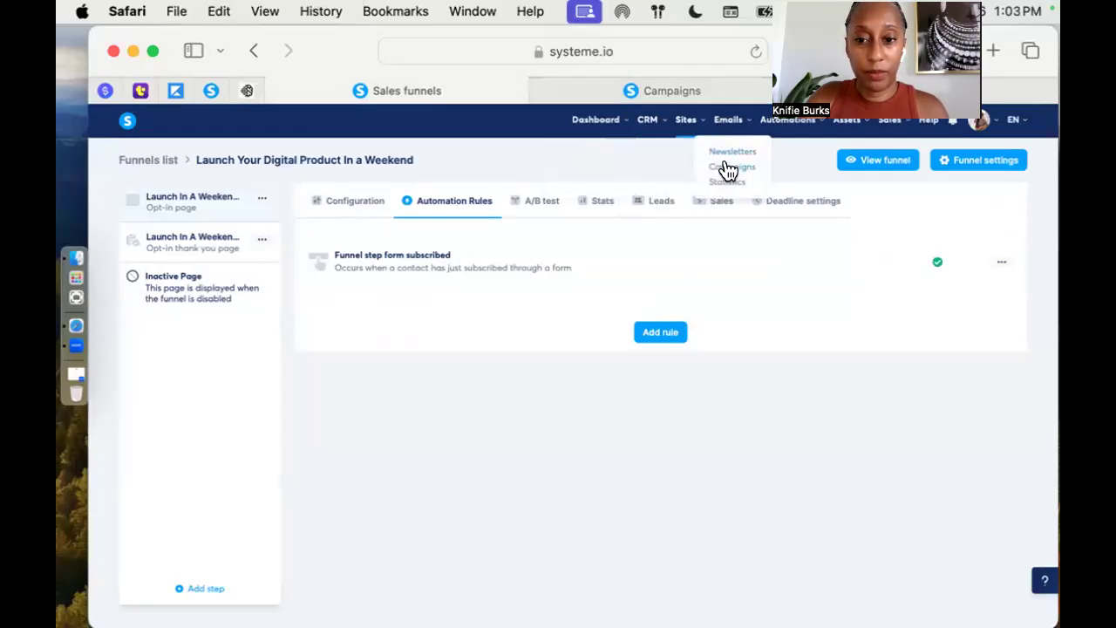
pyautogui.click(728, 172)
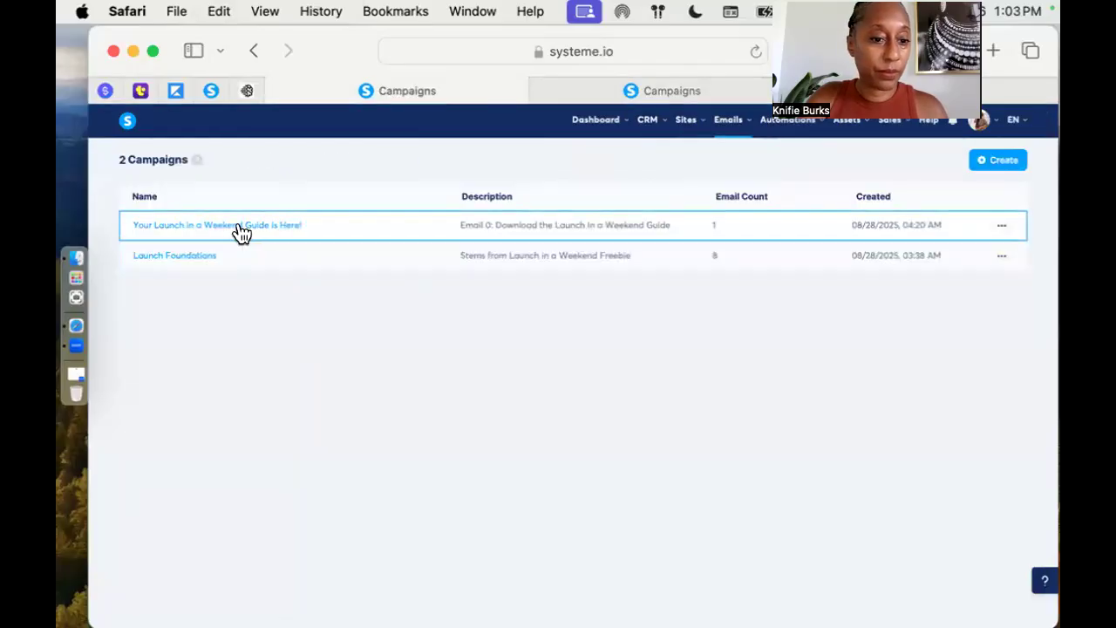
pyautogui.click(209, 254)
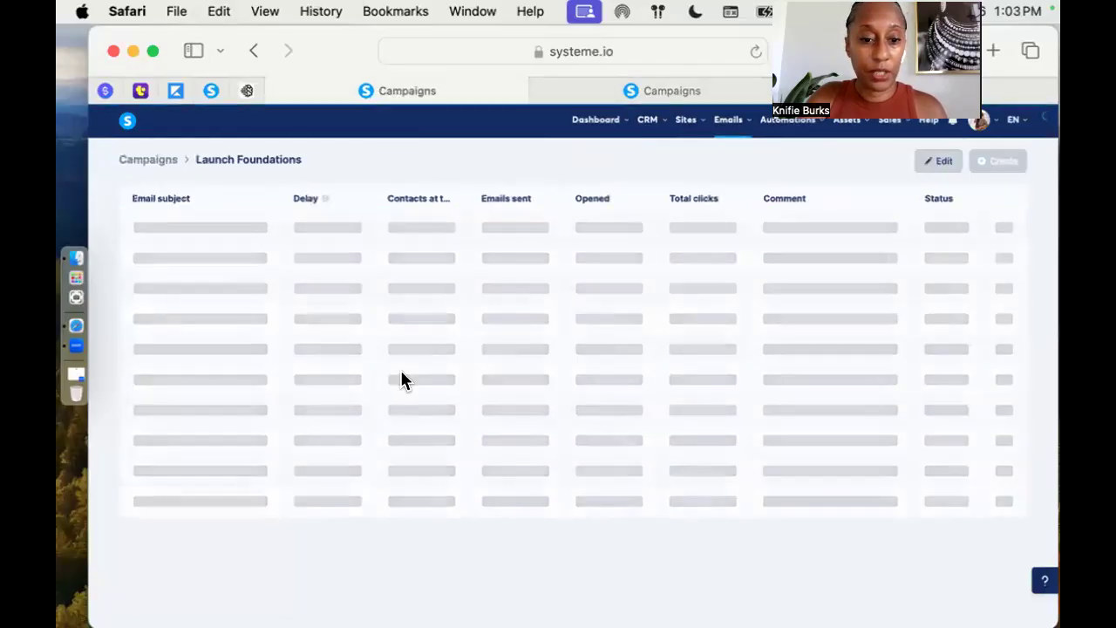
pyautogui.click(215, 229)
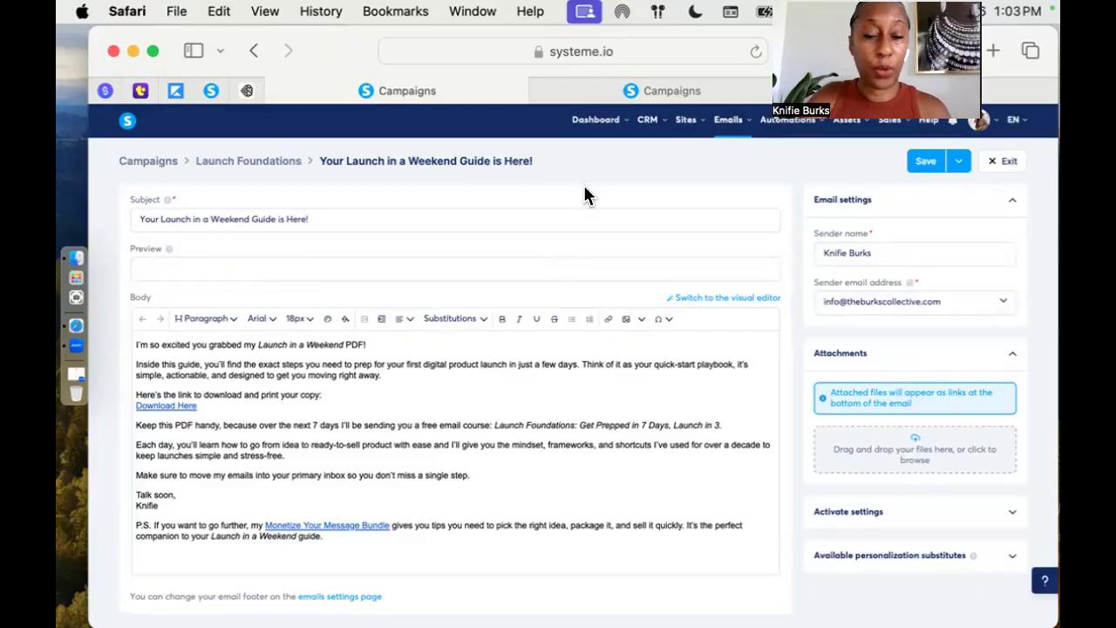
# Return to the Test KB 0 email, save it for publishing, and leave the preceding email unselected in the activation settings
pyautogui.moveTo(649, 120)
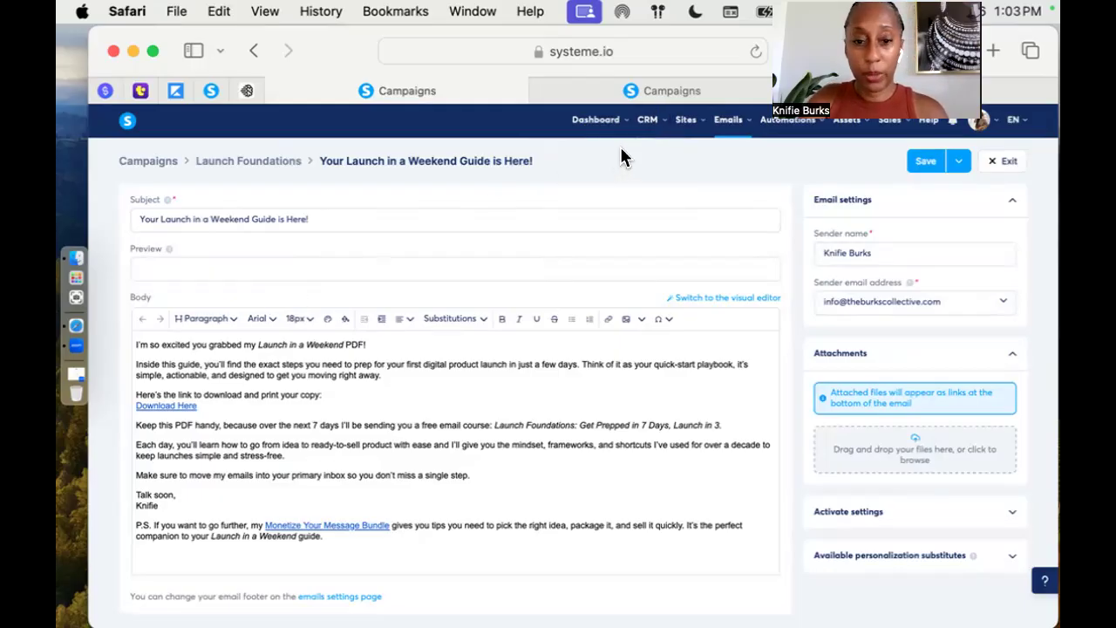
pyautogui.click(660, 91)
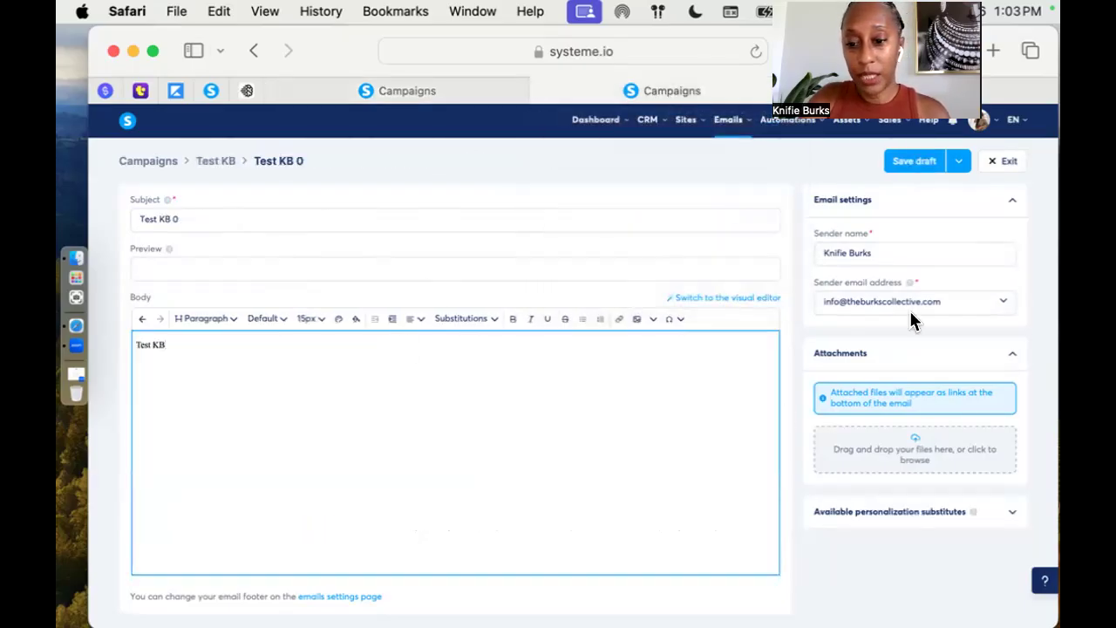
pyautogui.click(956, 169)
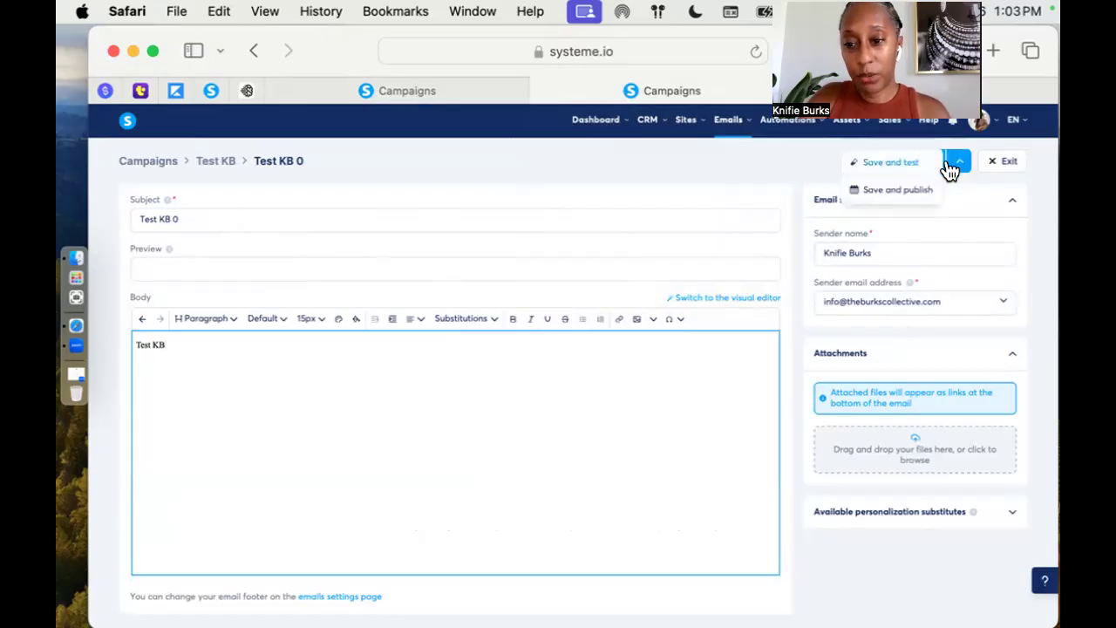
pyautogui.click(916, 190)
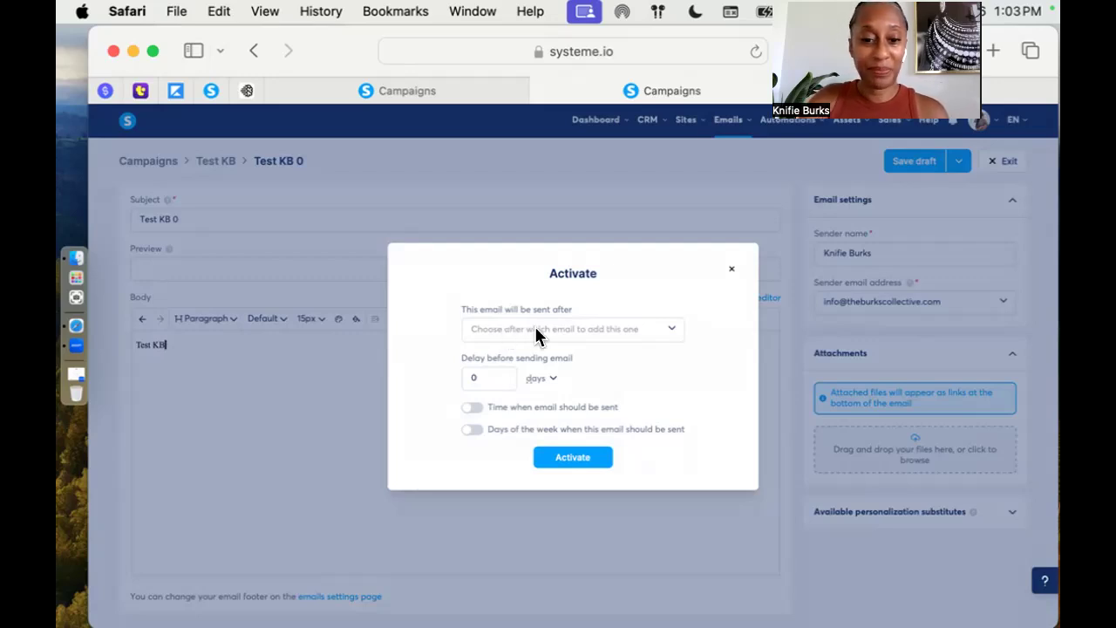
pyautogui.click(535, 330)
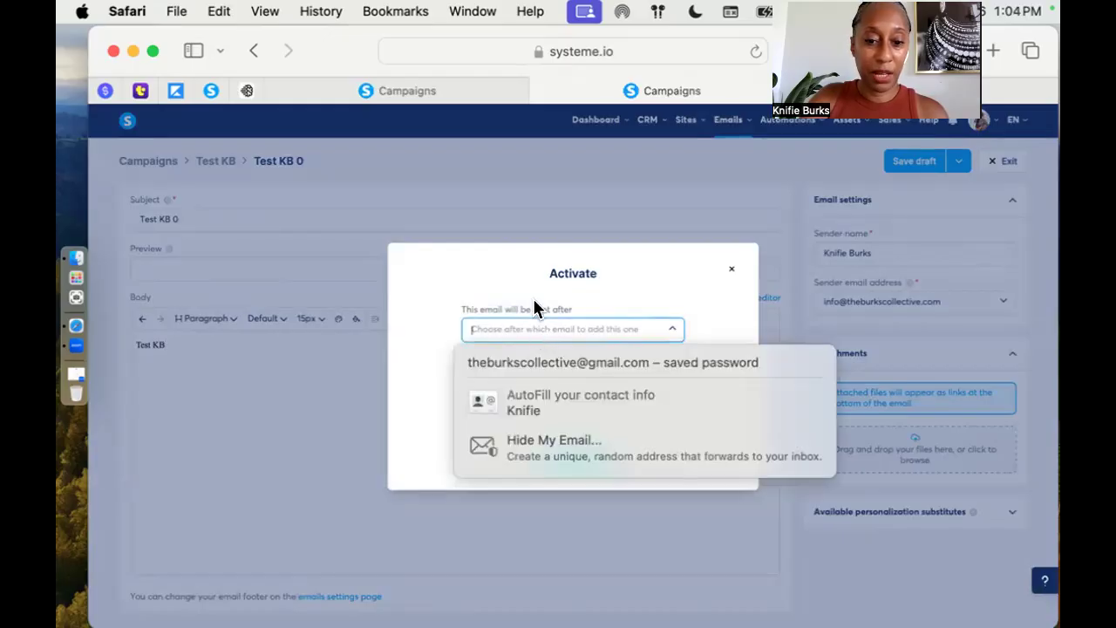
pyautogui.click(472, 326)
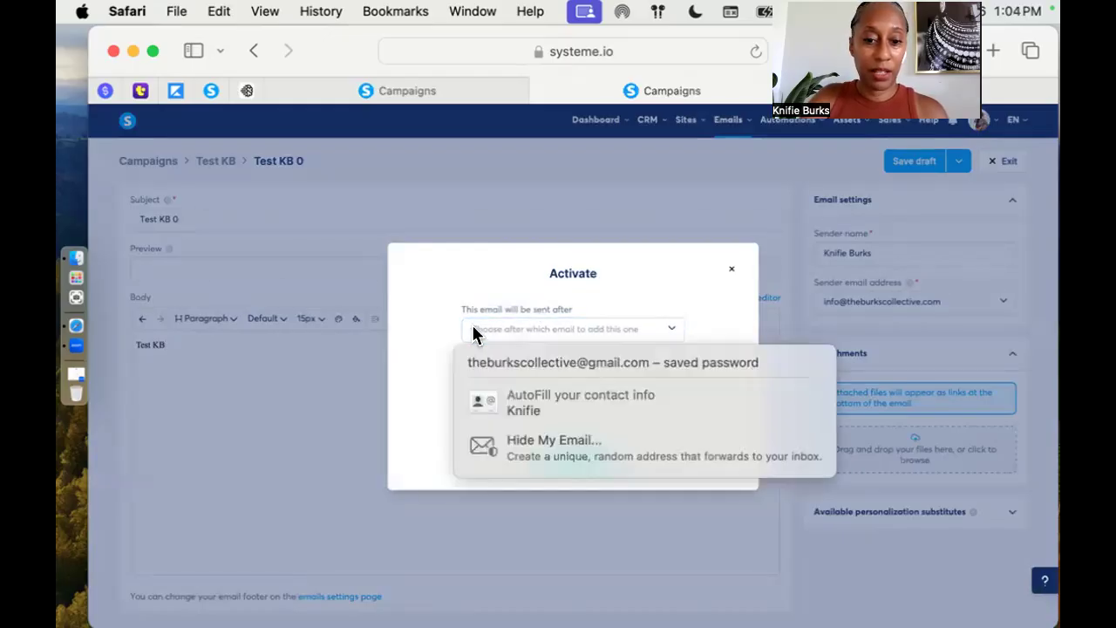
pyautogui.click(494, 273)
pyautogui.press('super+plus')
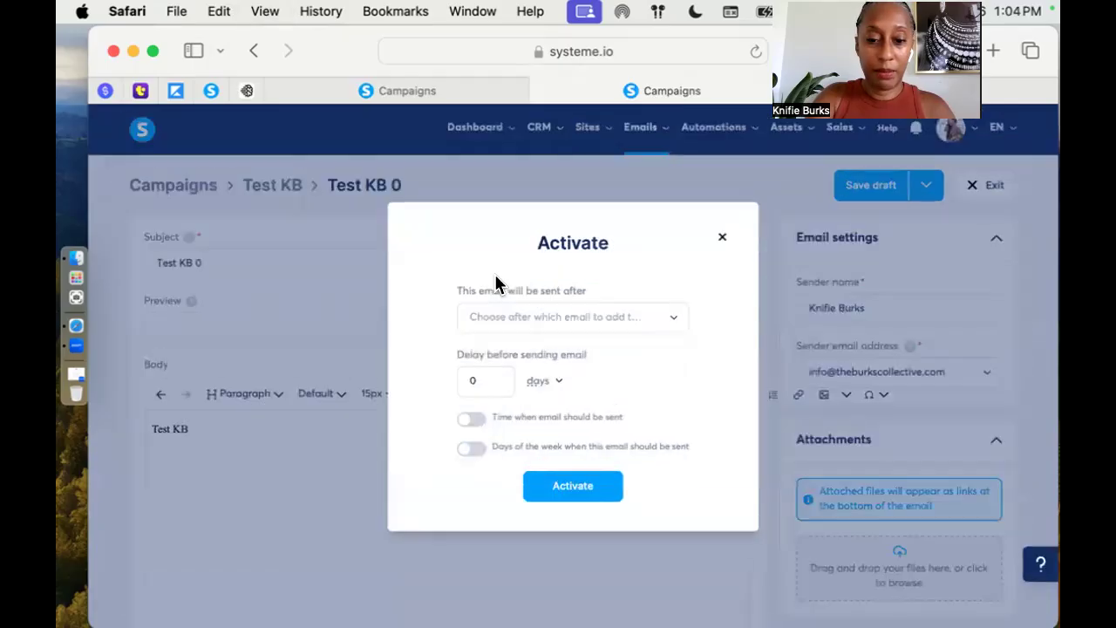
pyautogui.press('super+plus')
pyautogui.click(543, 314)
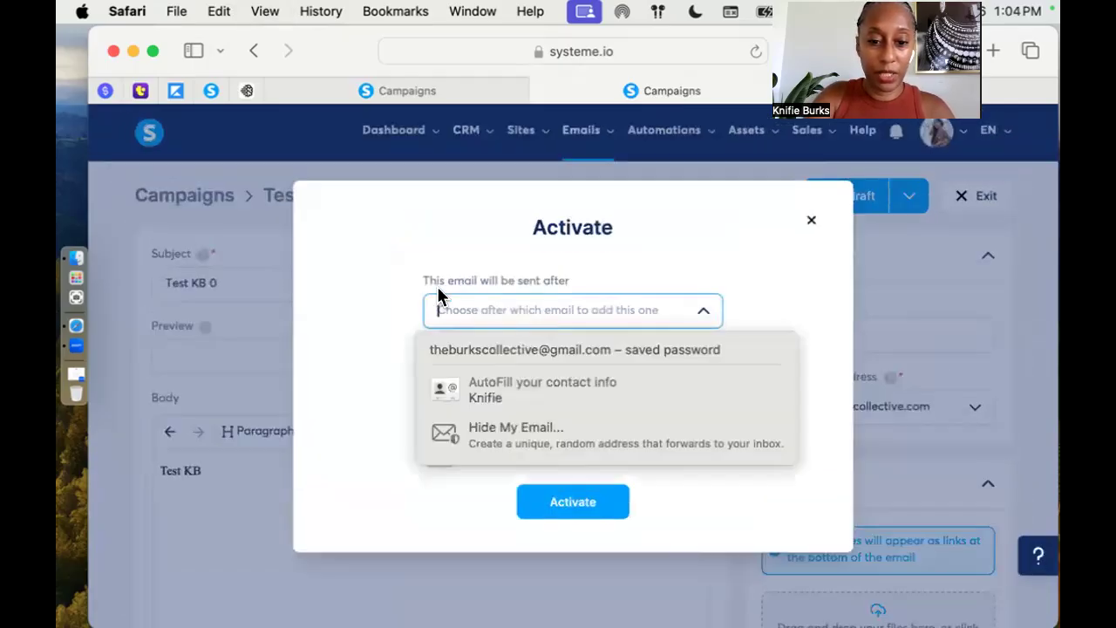
pyautogui.click(460, 279)
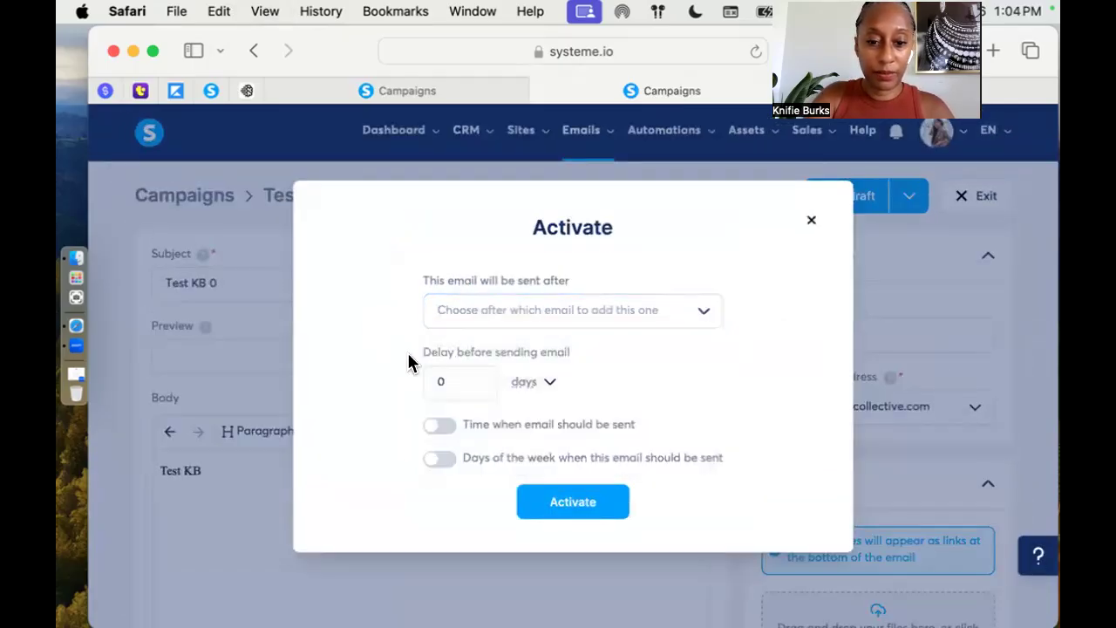
# Set the delay before sending to 0 minutes and activate the Test KB 0 email
pyautogui.click(456, 375)
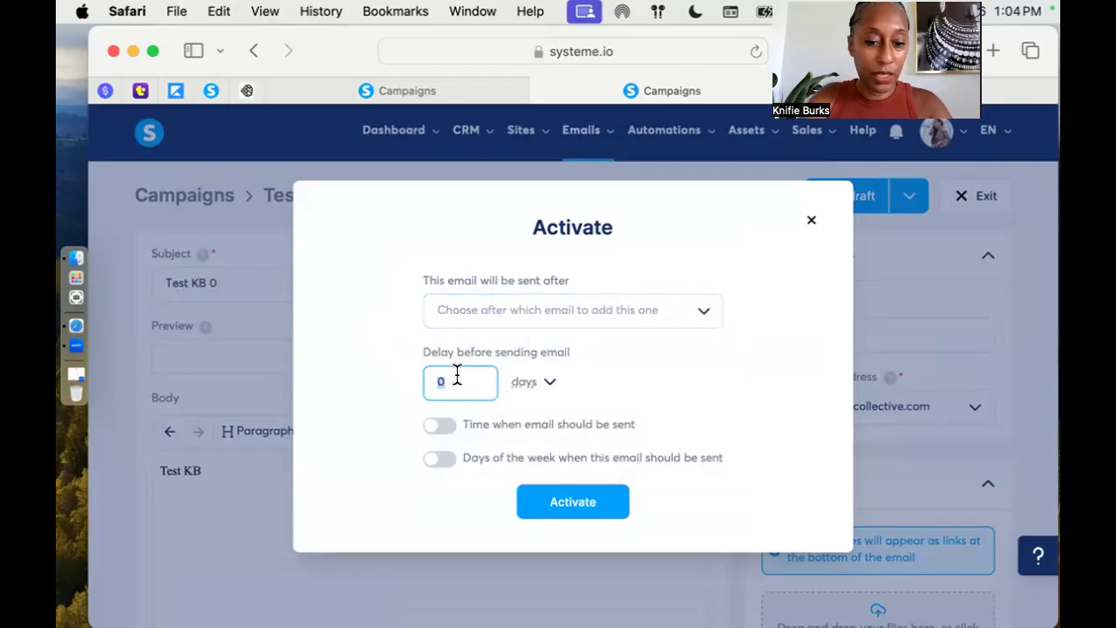
pyautogui.click(546, 385)
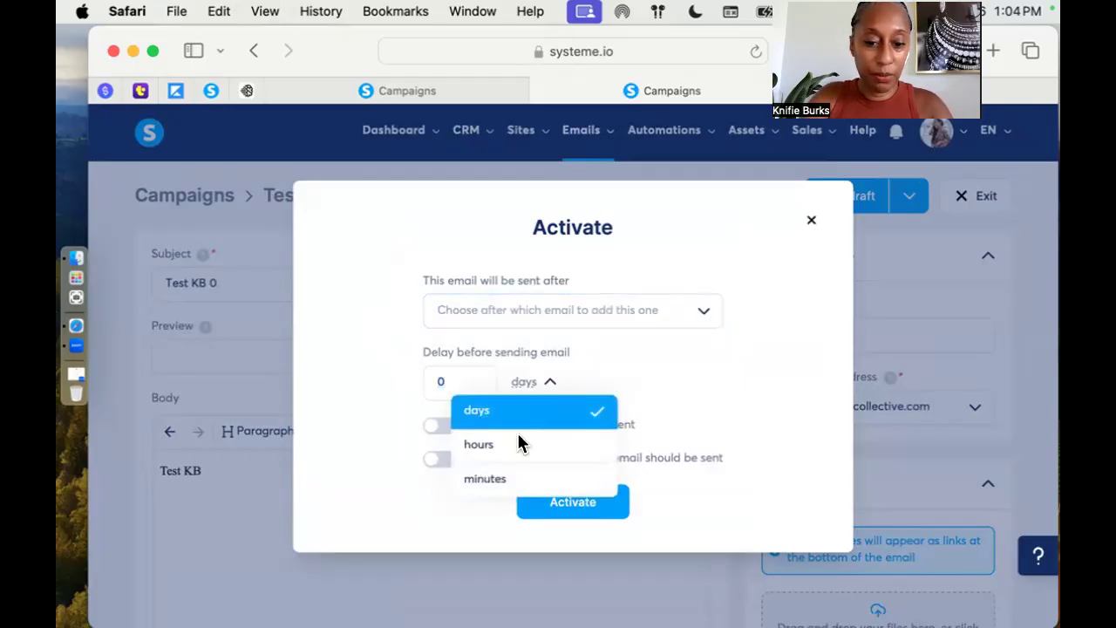
pyautogui.click(487, 476)
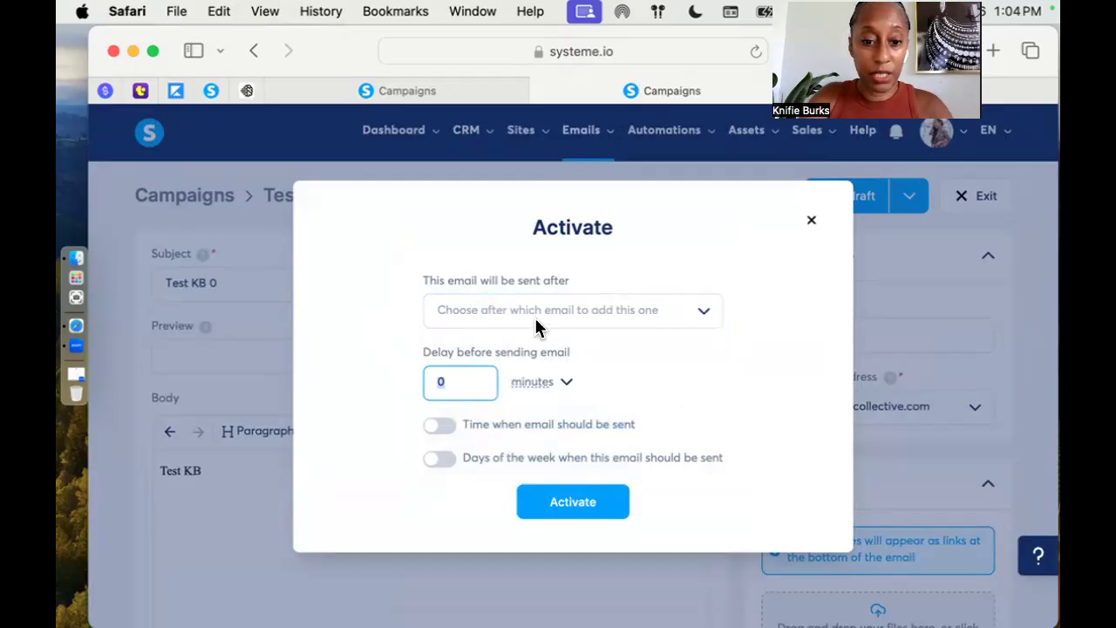
pyautogui.click(448, 381)
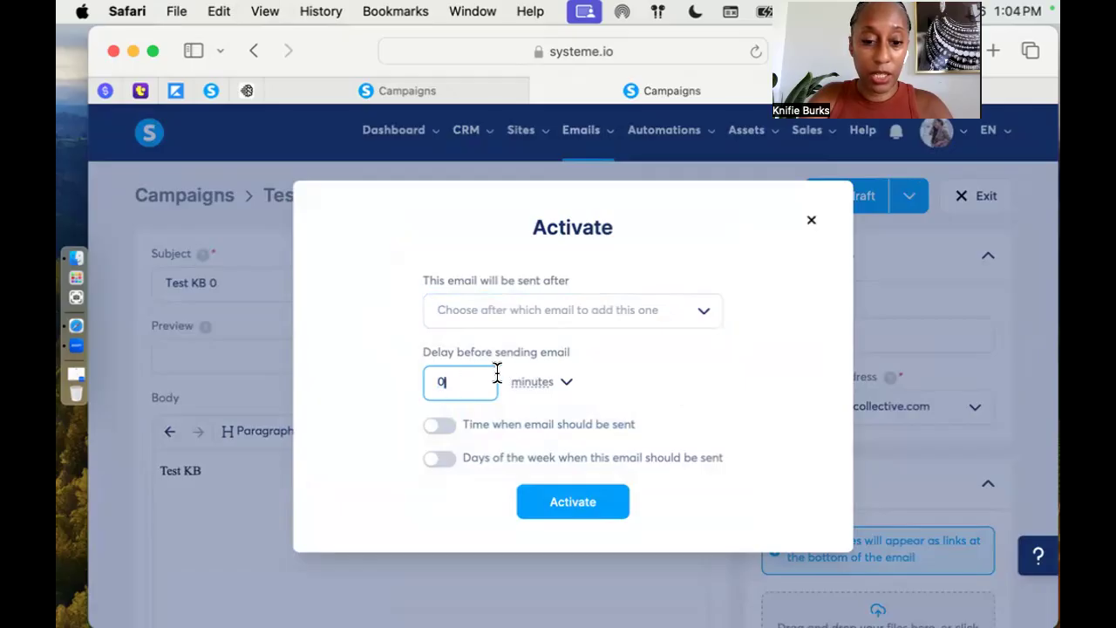
pyautogui.click(571, 506)
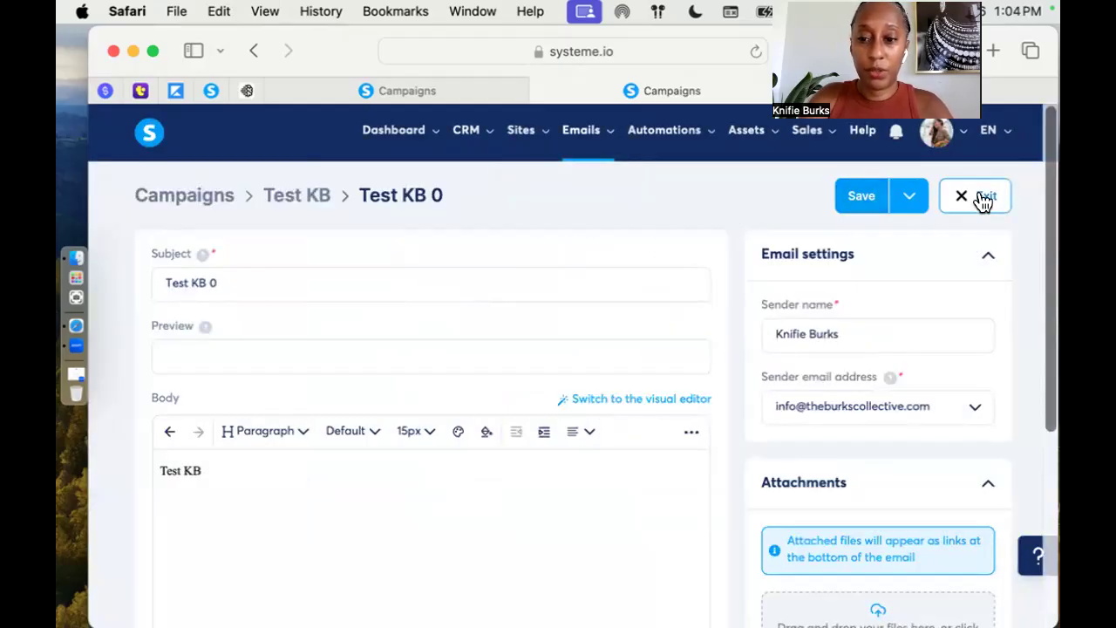
# Save the activated Test KB 0 email and exit to the Test KB campaign's email list
pyautogui.moveTo(979, 198); pyautogui.dragTo(835, 240)
pyautogui.click(856, 197)
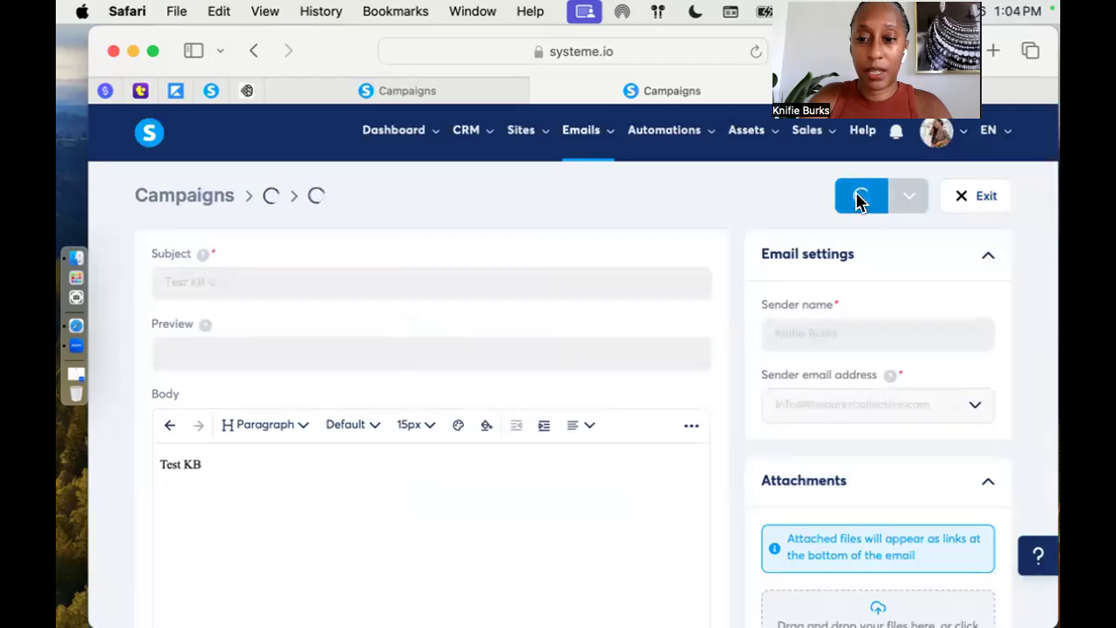
pyautogui.click(985, 198)
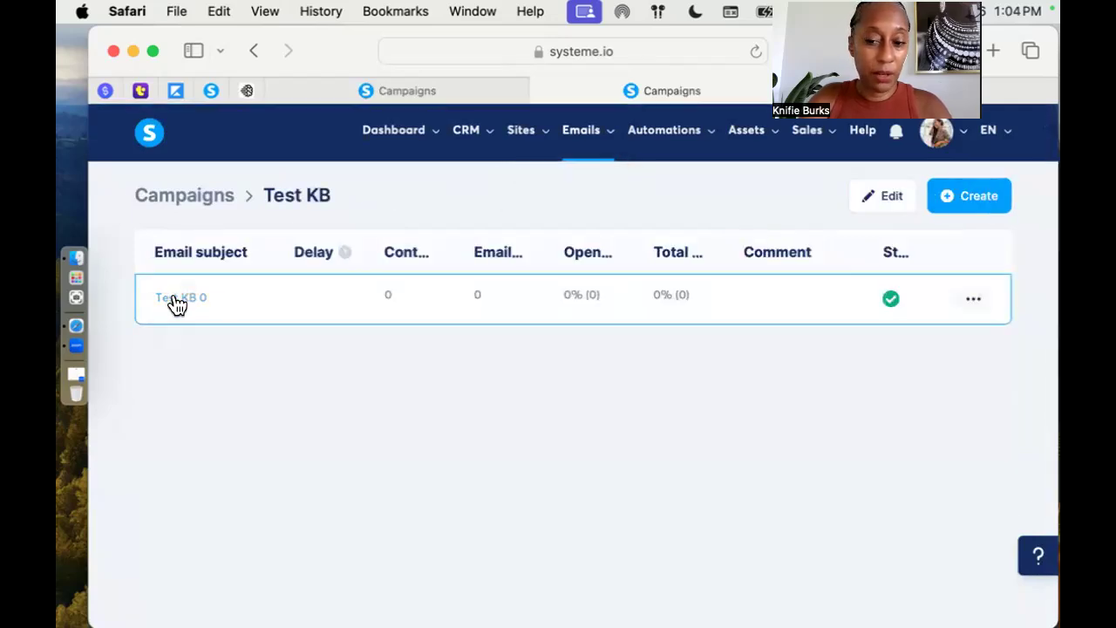
# Create a second email step in the Test KB campaign with the subject Test KB 1, using the classic editor
pyautogui.click(964, 204)
pyautogui.click(438, 274)
pyautogui.write('Test KB ')
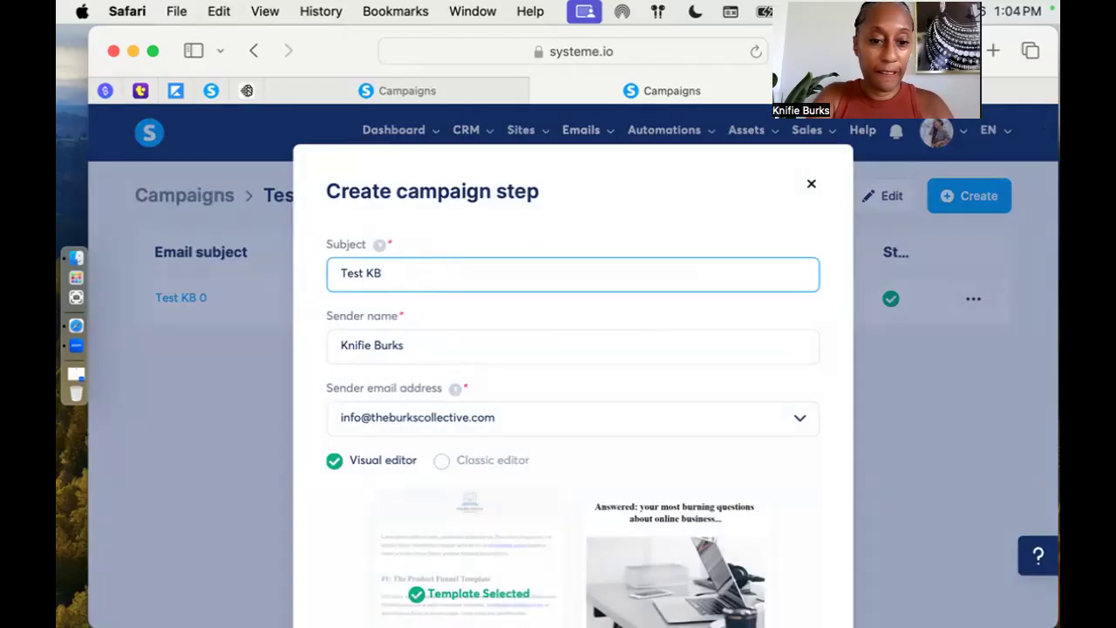
pyautogui.write('1')
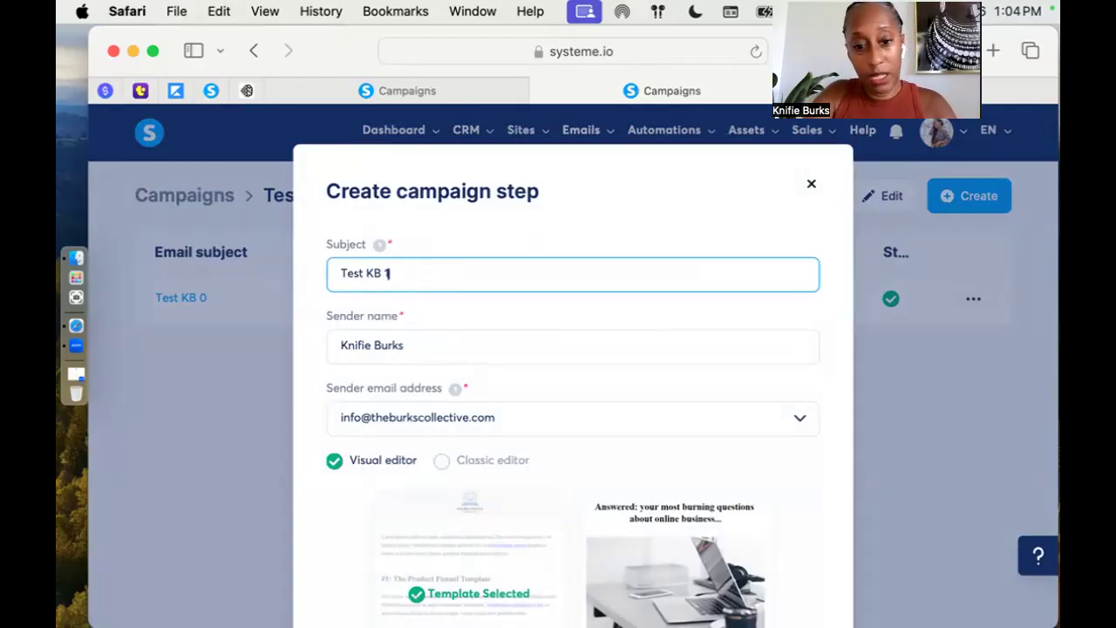
pyautogui.scroll(-3, 473, 385)
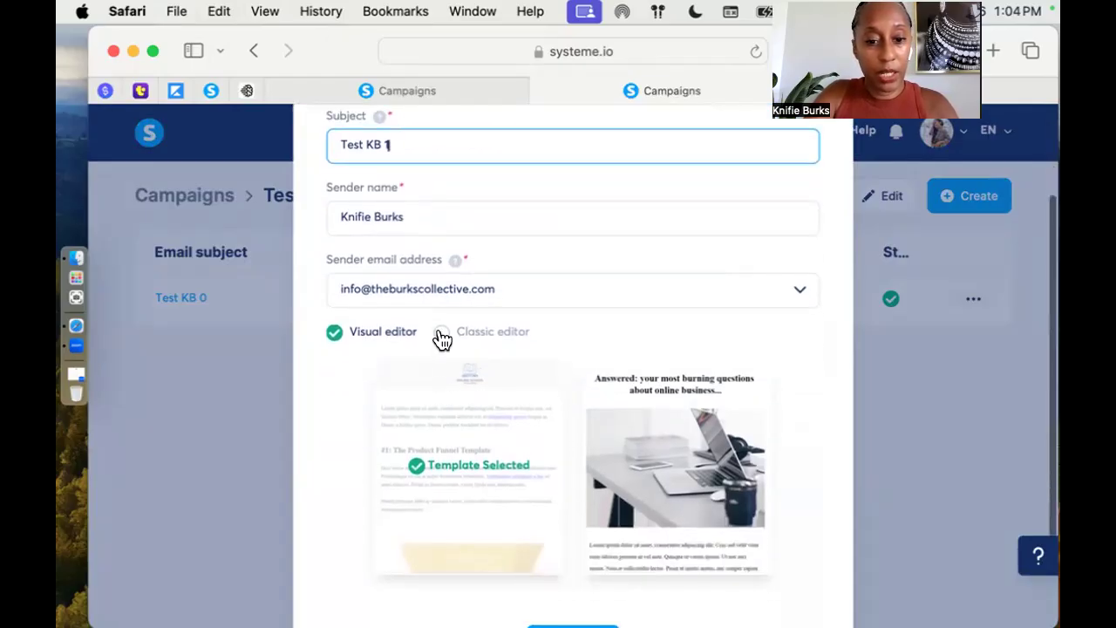
pyautogui.click(442, 335)
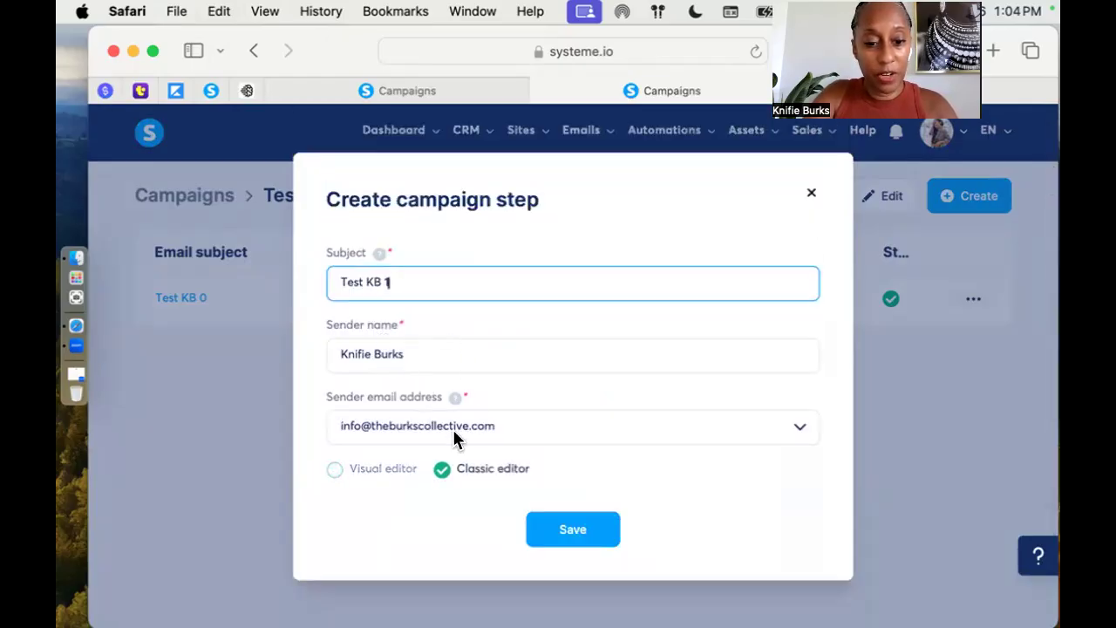
pyautogui.click(569, 540)
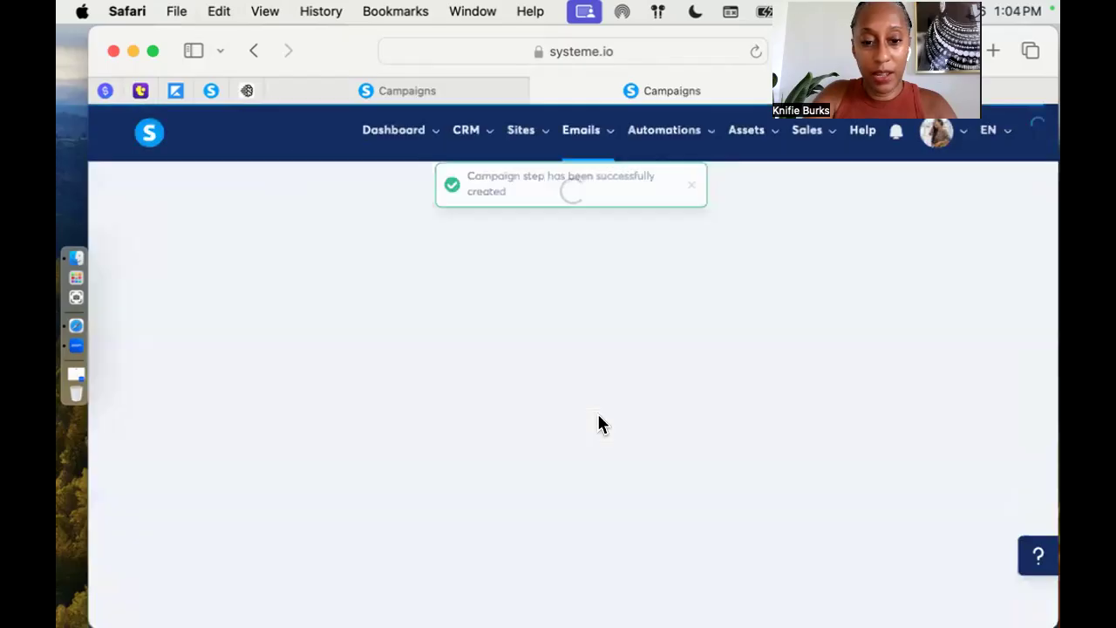
# Copy the subject Test KB 1 into the email's body, leaving the preview text and attachments empty
pyautogui.tripleClick(235, 283)
pyautogui.press('super+c')
pyautogui.click(227, 481)
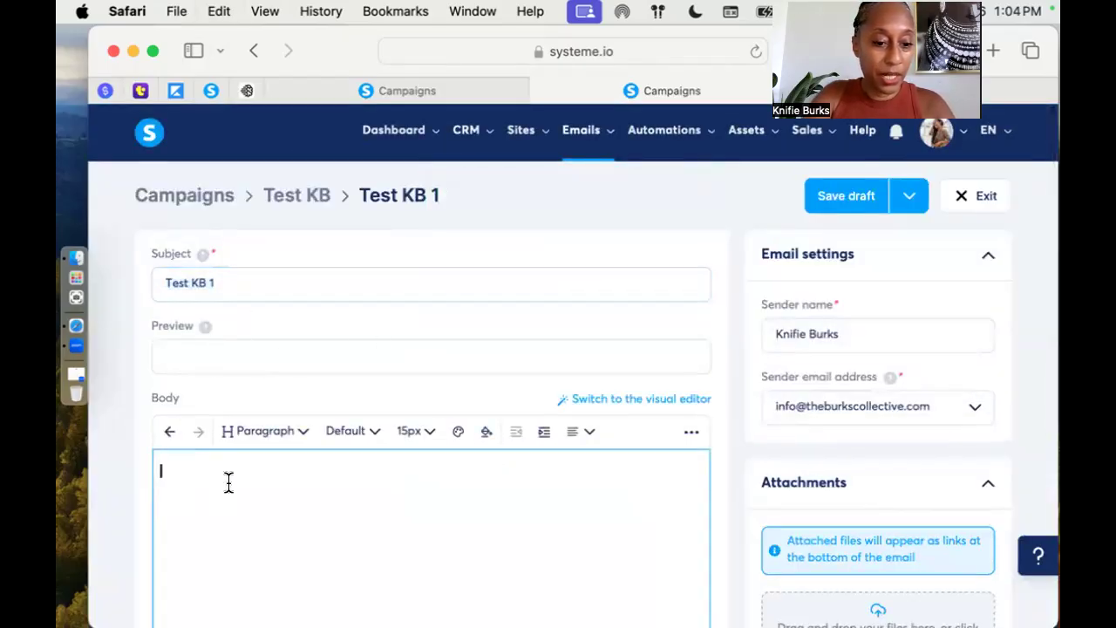
pyautogui.press('super+v')
pyautogui.scroll(-1, 337, 477)
pyautogui.scroll(-5, 336, 477)
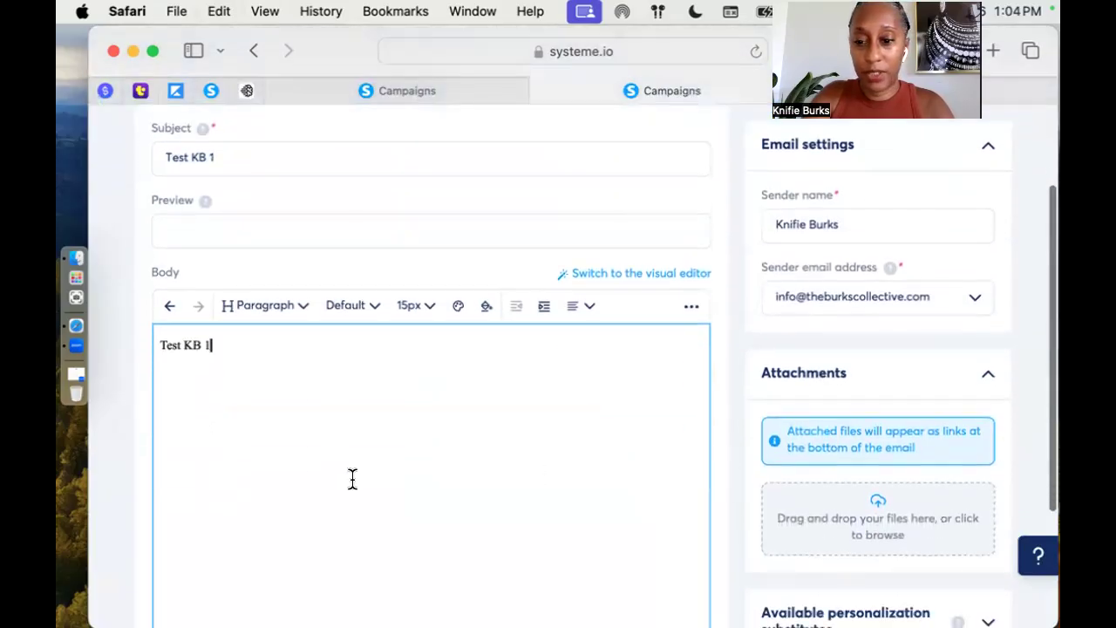
pyautogui.scroll(3, 723, 453)
pyautogui.scroll(-1, 723, 453)
pyautogui.scroll(-2, 845, 398)
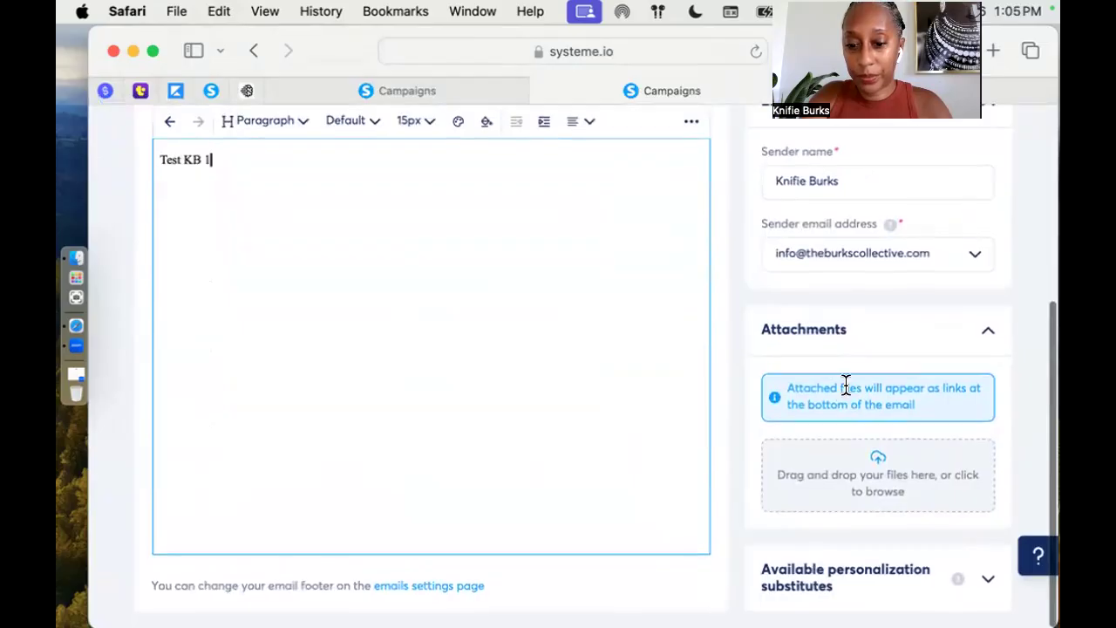
pyautogui.scroll(3, 846, 384)
pyautogui.scroll(3, 846, 384)
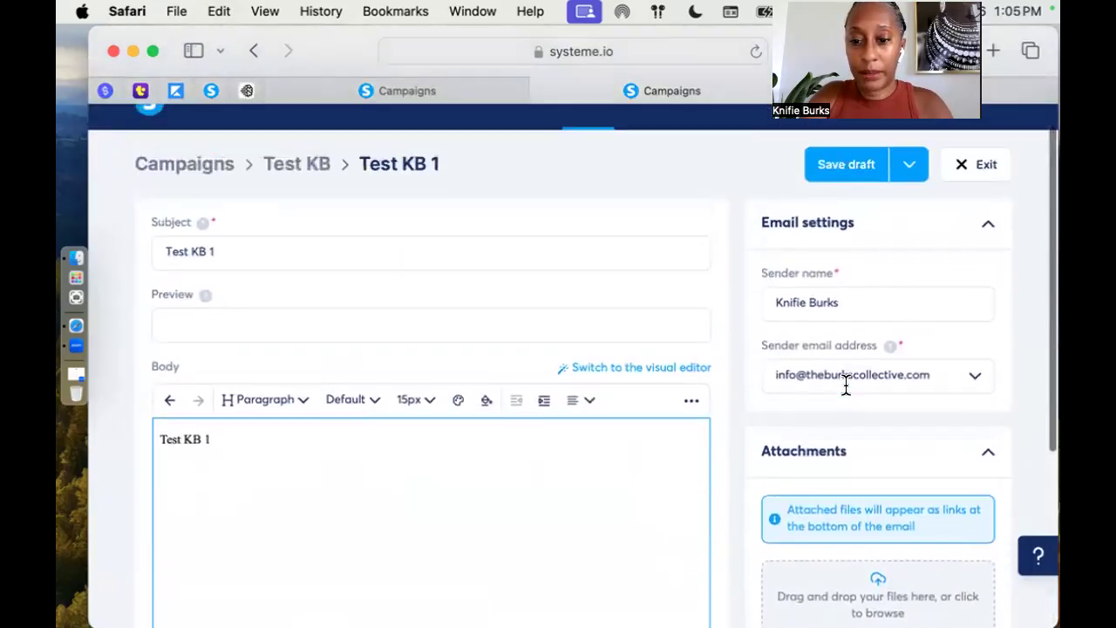
# Save the Test KB 1 email for publishing and choose Test KB 0 as the email it is sent after
pyautogui.click(910, 203)
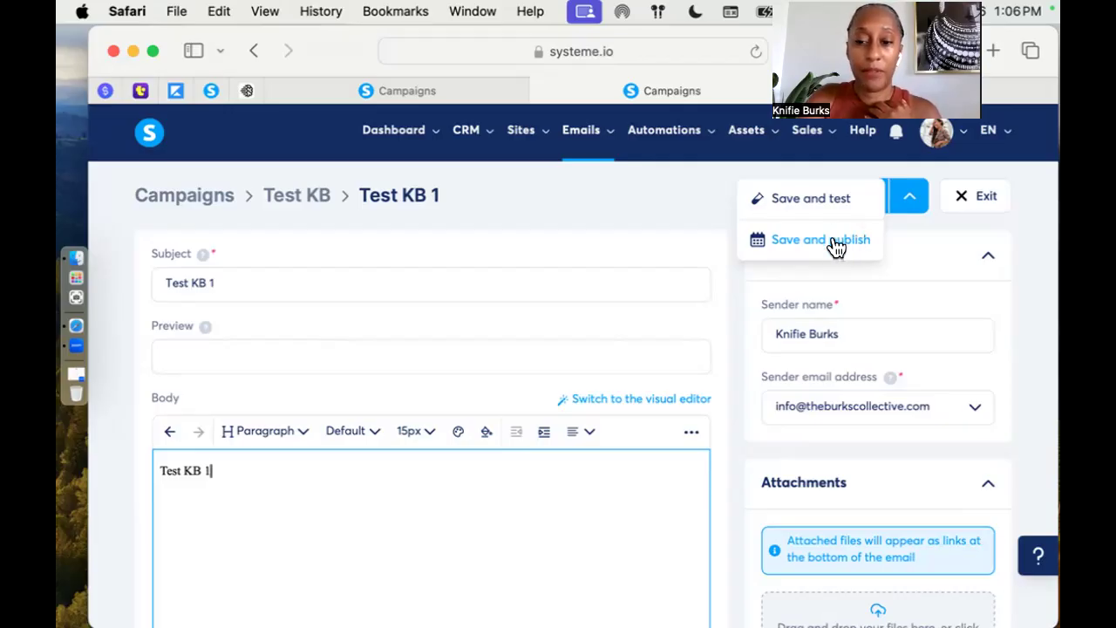
pyautogui.click(830, 241)
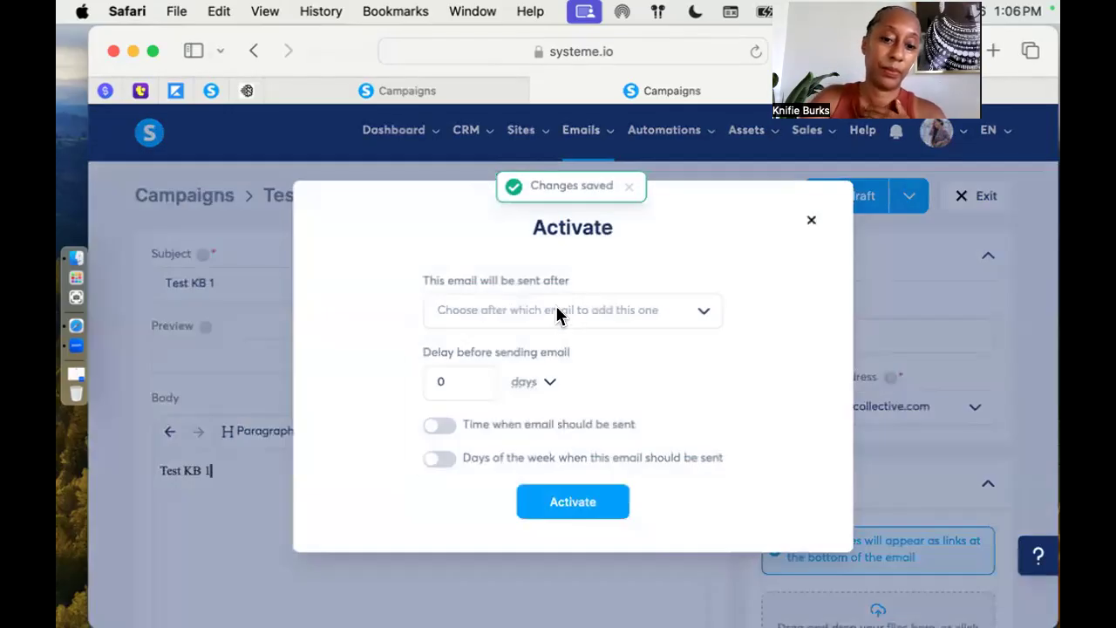
pyautogui.click(555, 309)
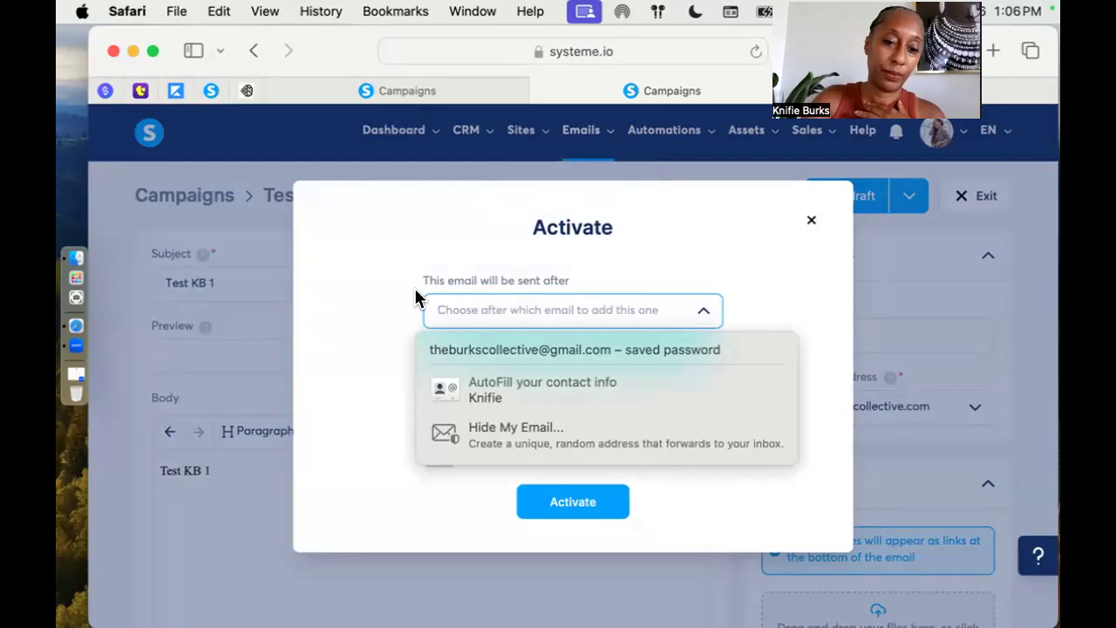
pyautogui.press('super+plus')
pyautogui.press('super+plus')
pyautogui.press('super+plus')
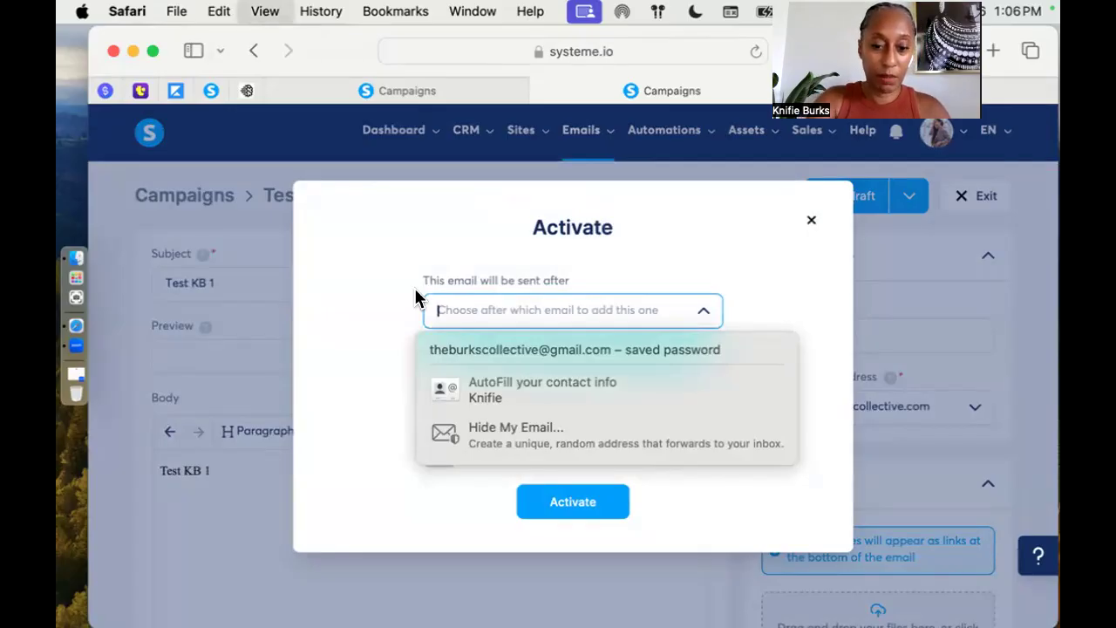
pyautogui.click(387, 373)
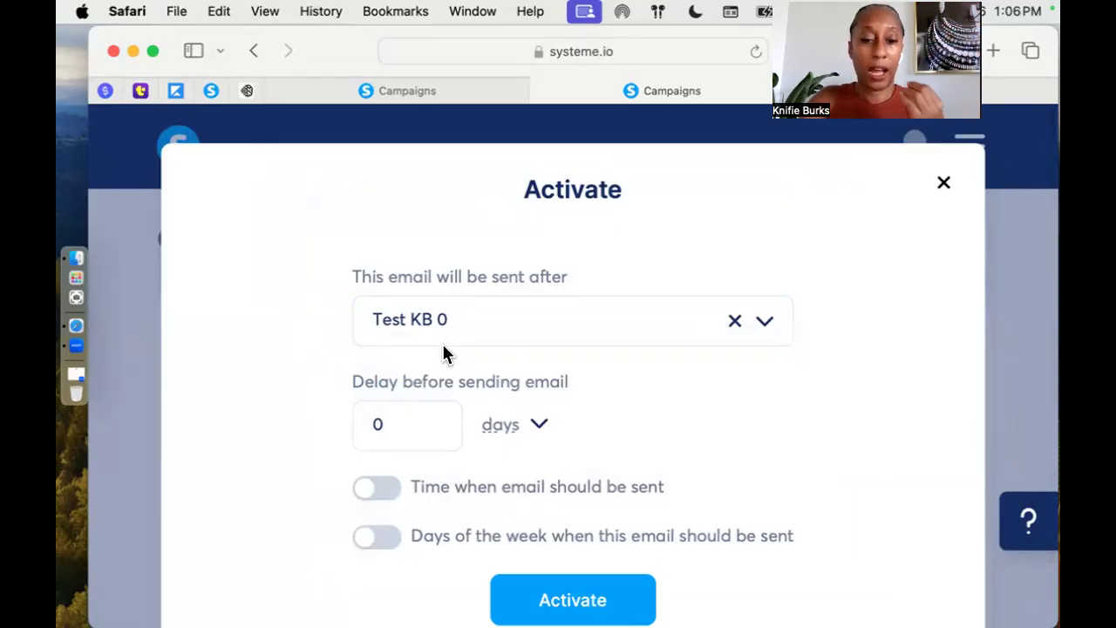
# Set the Test KB 1 email's sending delay to 24 hours after Test KB 0 and activate it
pyautogui.click(413, 418)
pyautogui.doubleClick(413, 418)
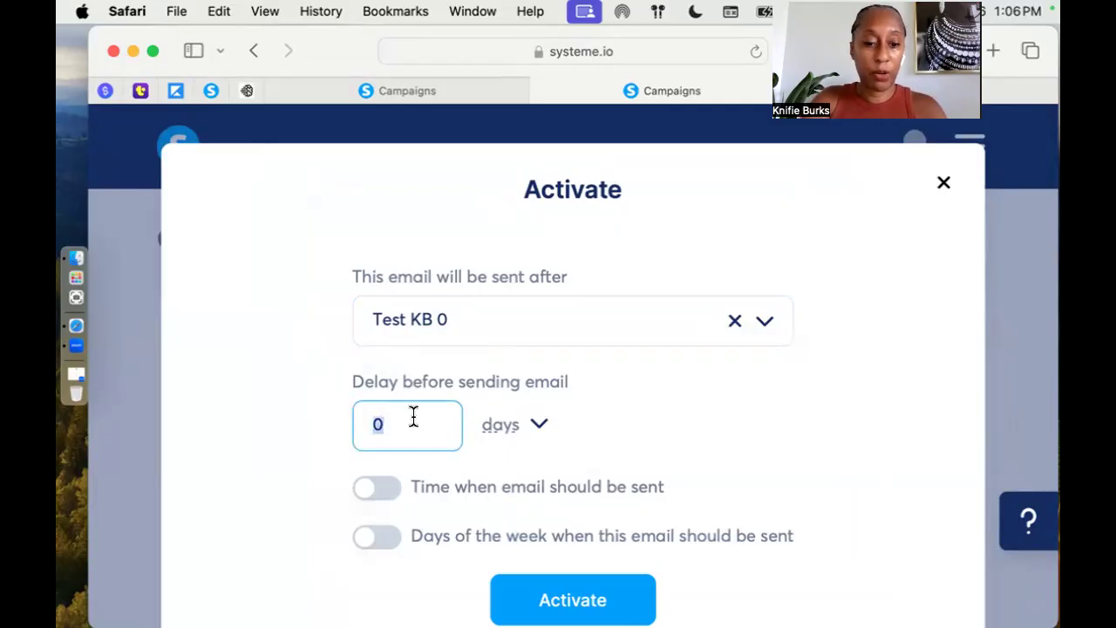
pyautogui.write('24')
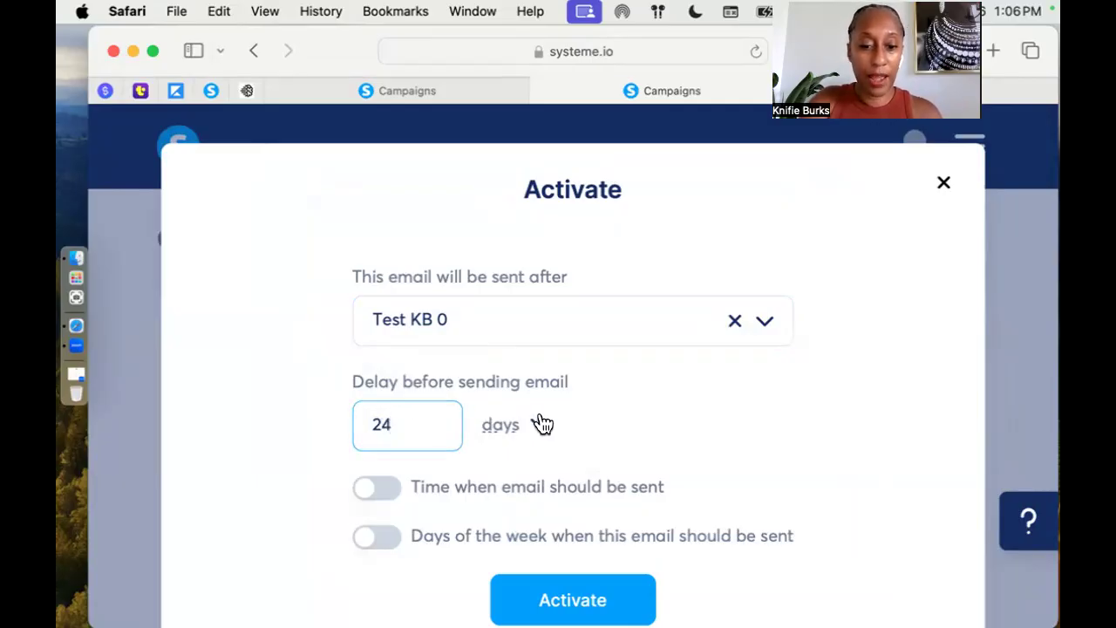
pyautogui.click(535, 424)
pyautogui.click(471, 517)
pyautogui.click(571, 600)
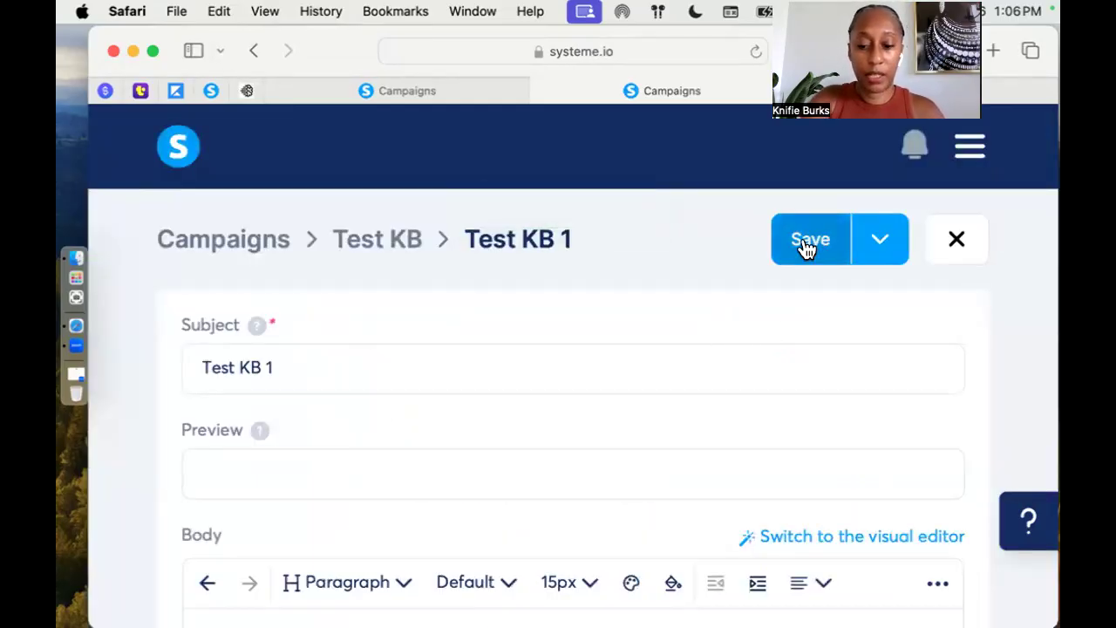
# Save the activated Test KB 1 email and exit to the Test KB campaign's email list
pyautogui.press('super+minus')
pyautogui.press('super+minus')
pyautogui.press('super+minus')
pyautogui.click(856, 198)
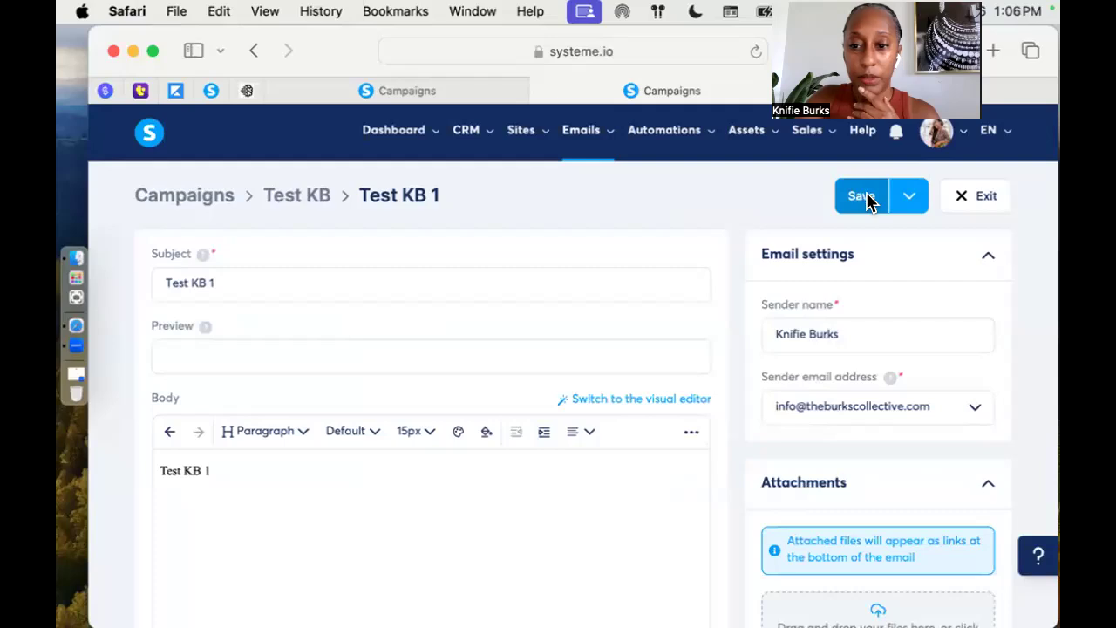
pyautogui.click(980, 200)
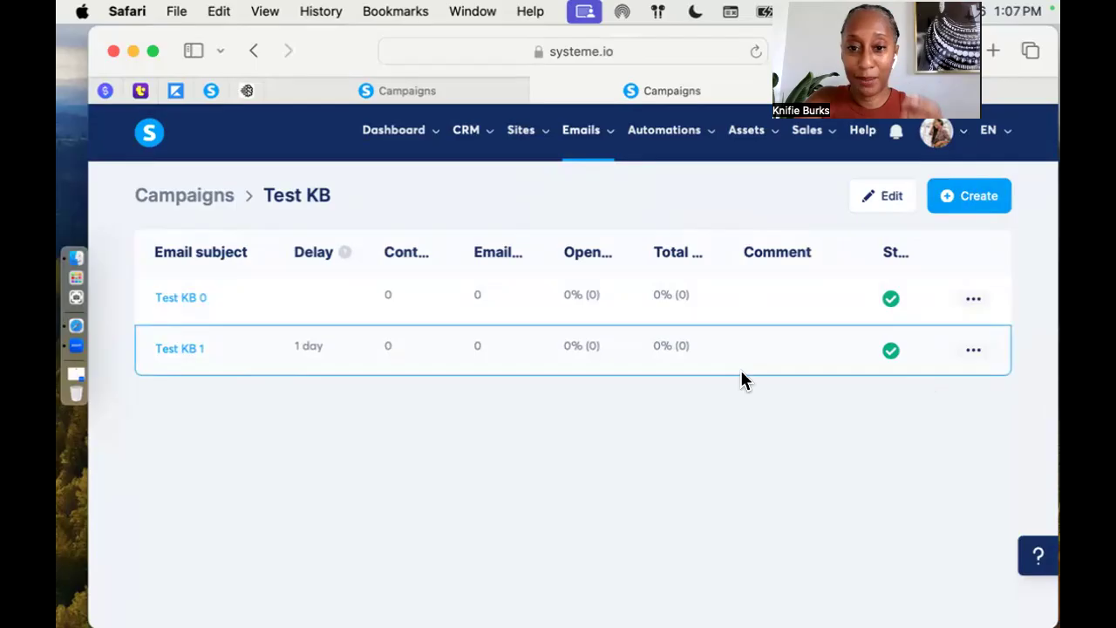
# Open the Test 2 - KB sales funnel and show the automation rules of its Thank You / Download Page step
pyautogui.moveTo(535, 139)
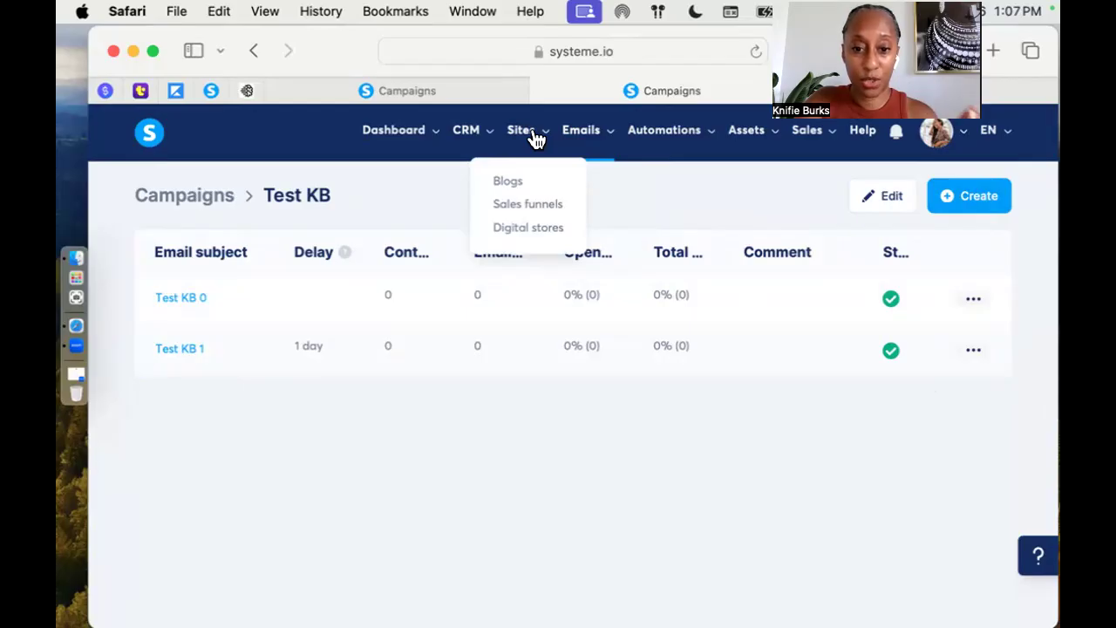
pyautogui.click(528, 205)
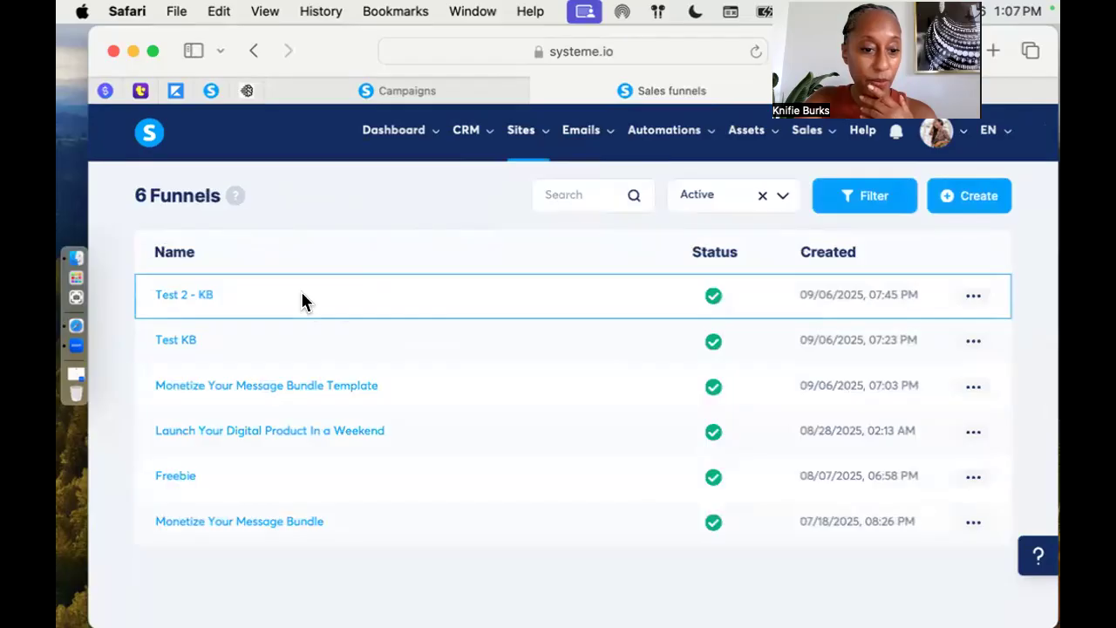
pyautogui.click(180, 301)
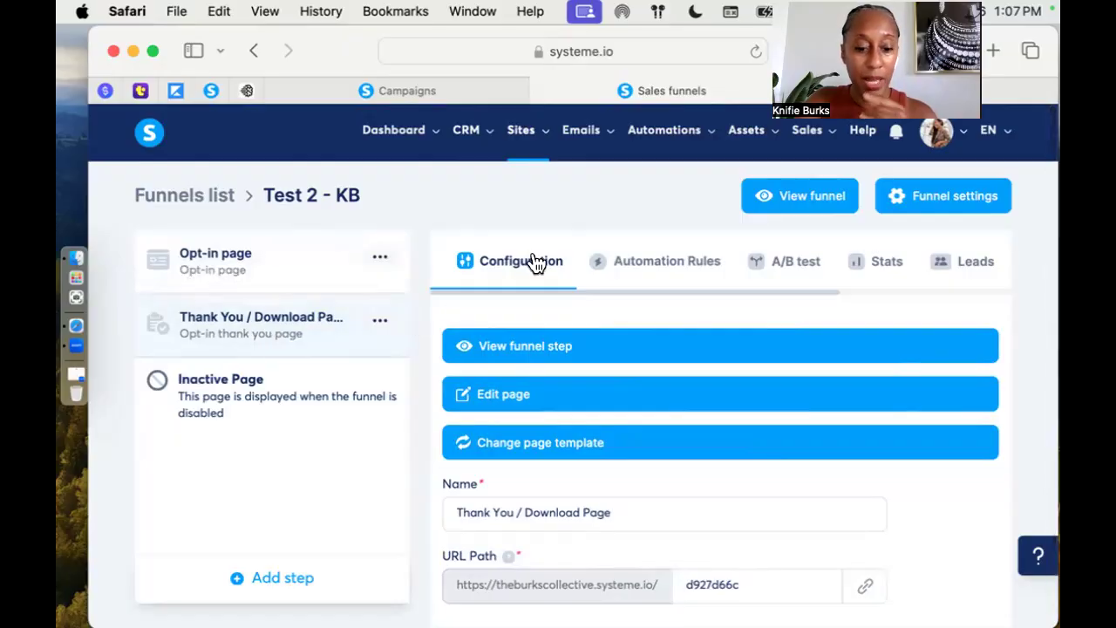
pyautogui.press('super+minus')
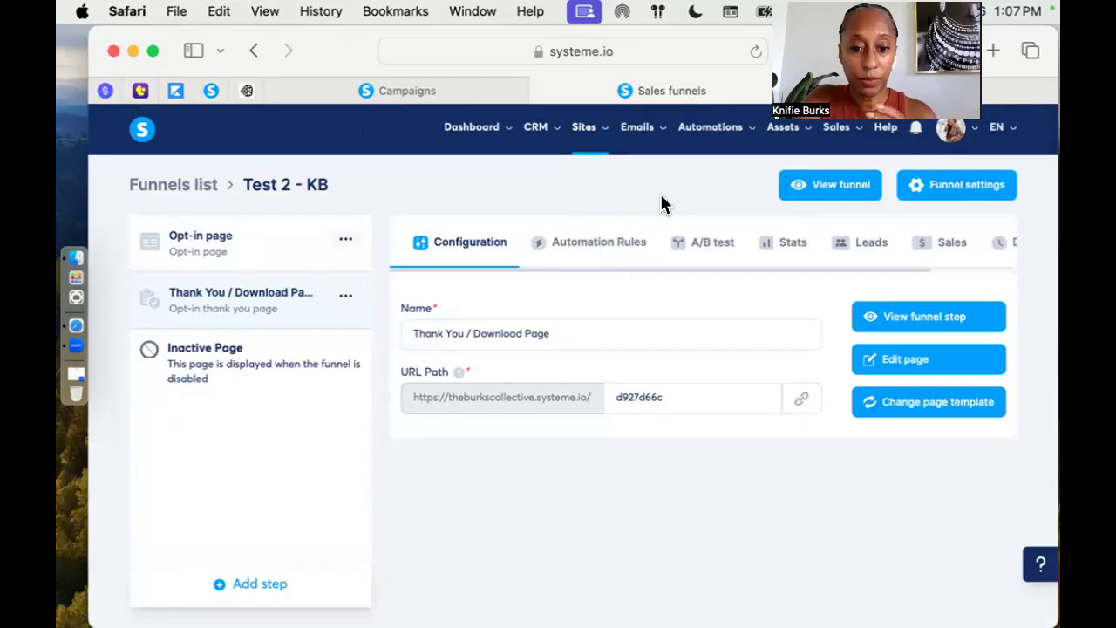
pyautogui.click(585, 249)
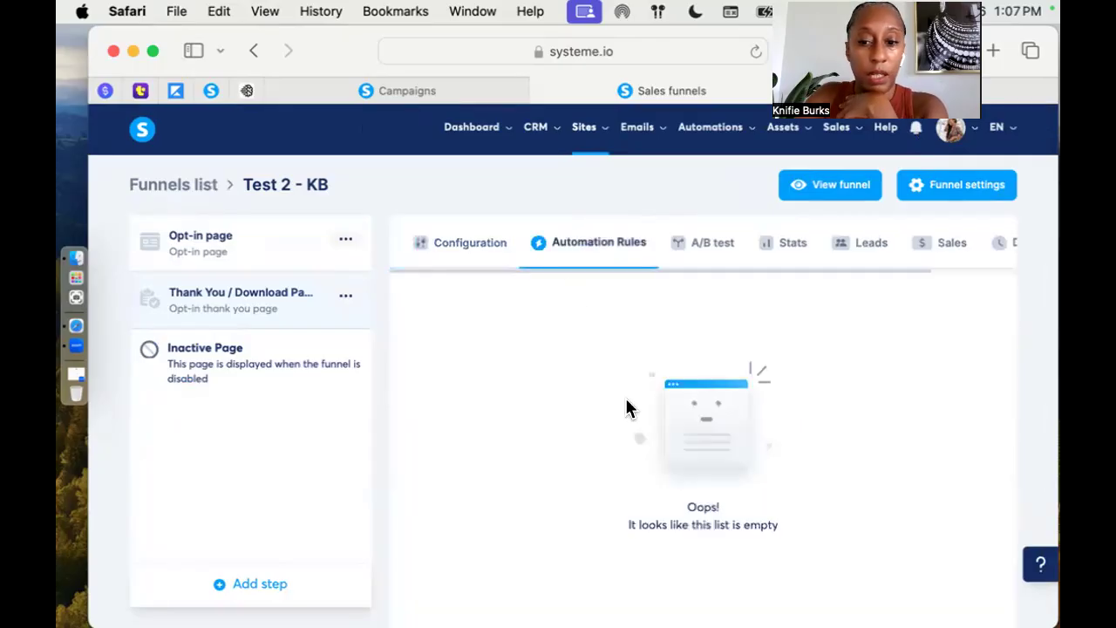
pyautogui.scroll(-2, 625, 401)
pyautogui.click(703, 587)
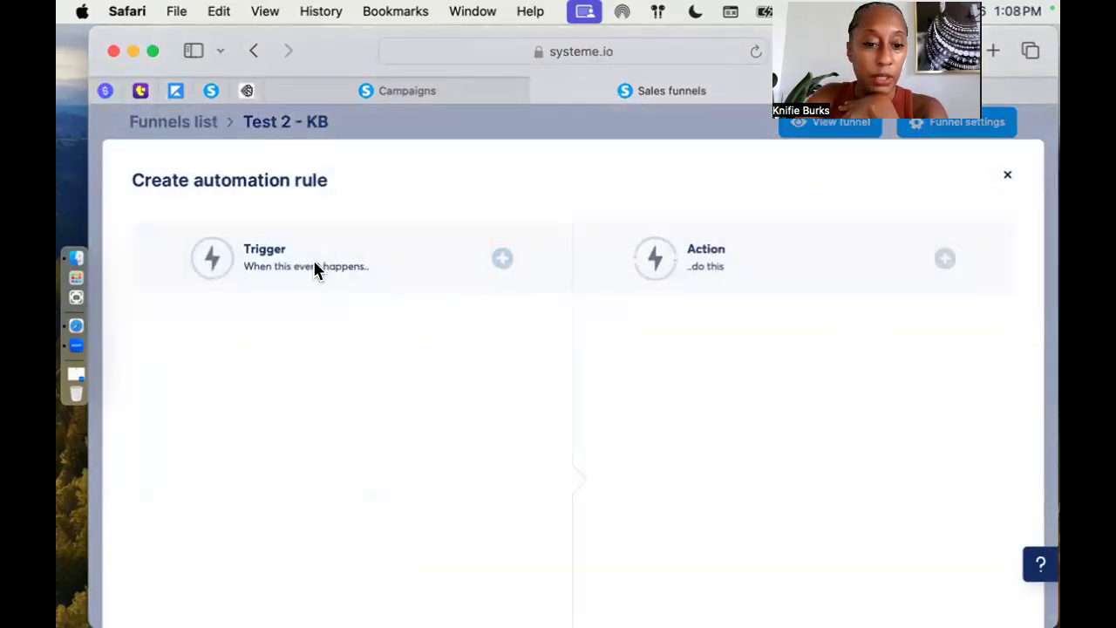
pyautogui.click(501, 258)
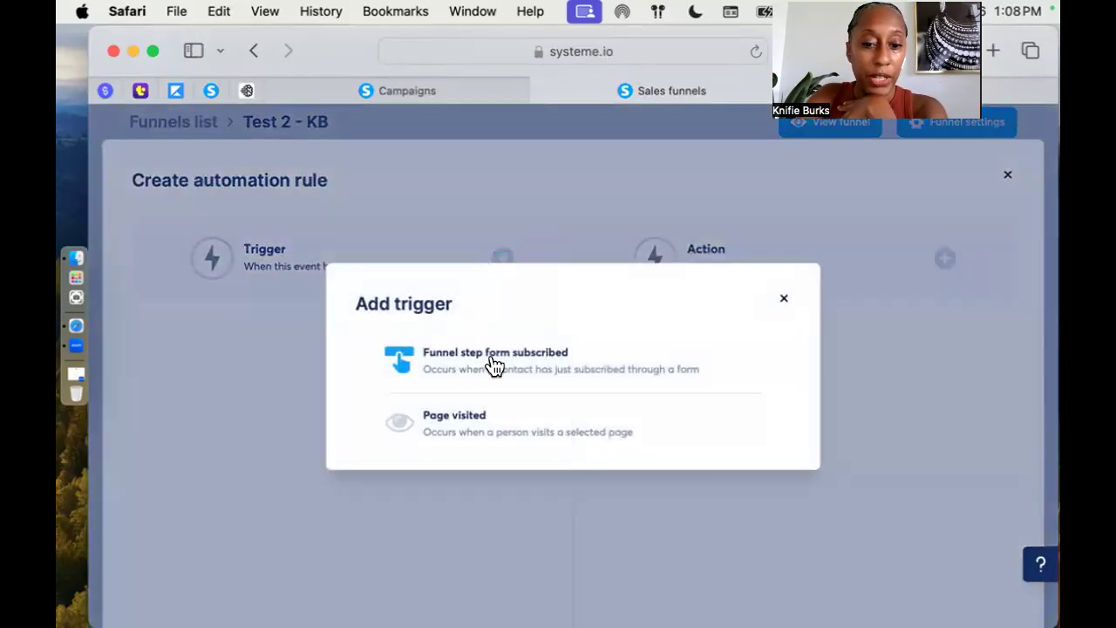
pyautogui.click(493, 367)
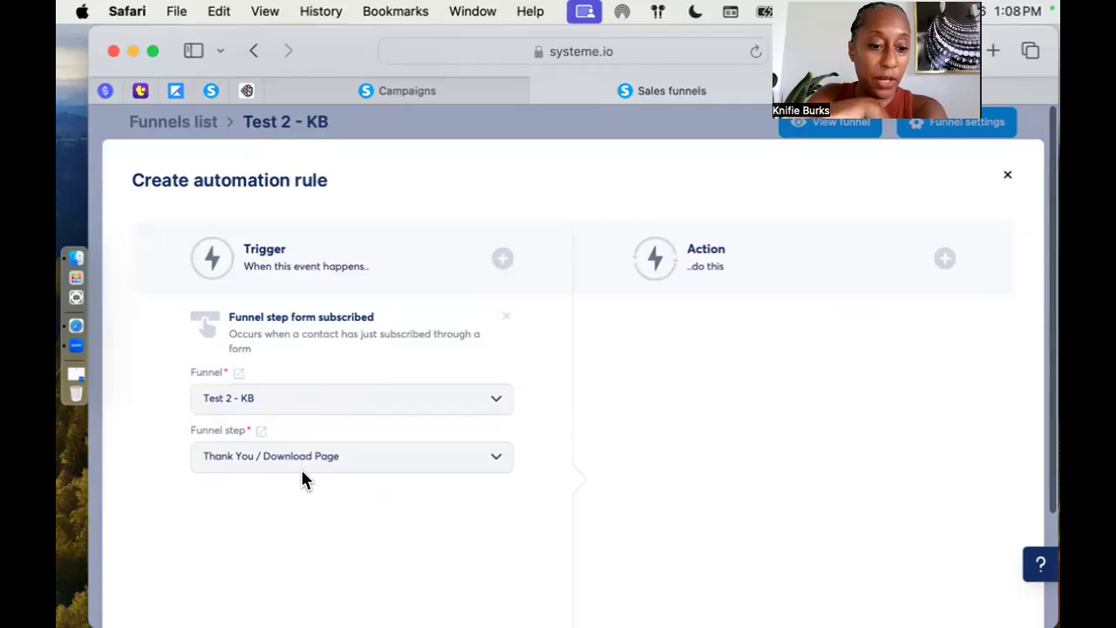
pyautogui.click(1008, 179)
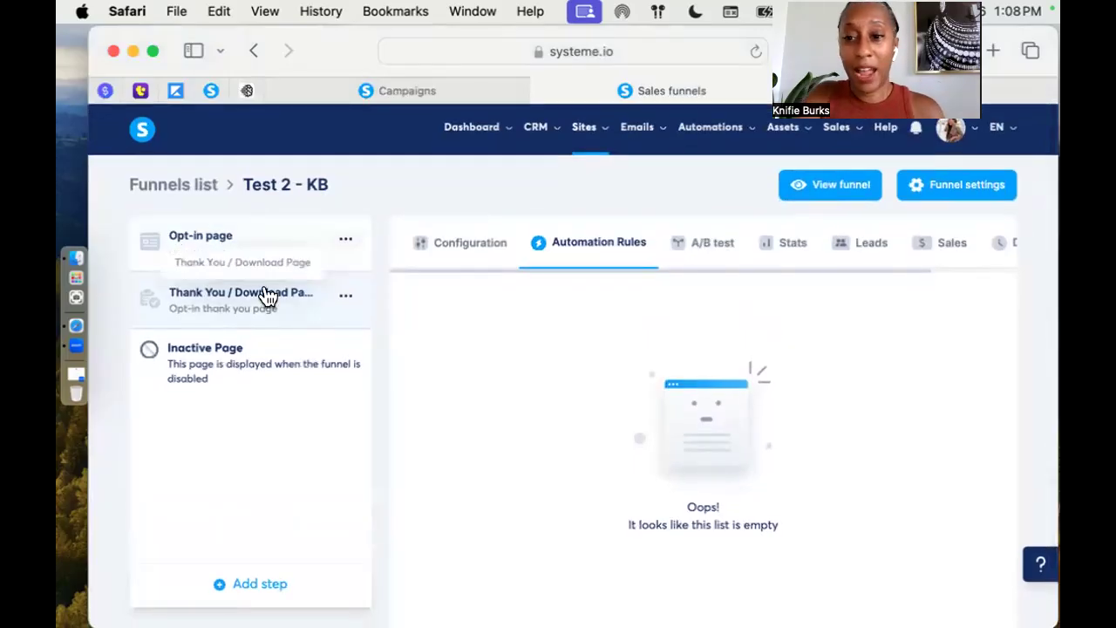
# Compare the Opt-in page step, and start a rule on the Thank You / Download Page with the trigger Funnel step form subscribed
pyautogui.click(220, 246)
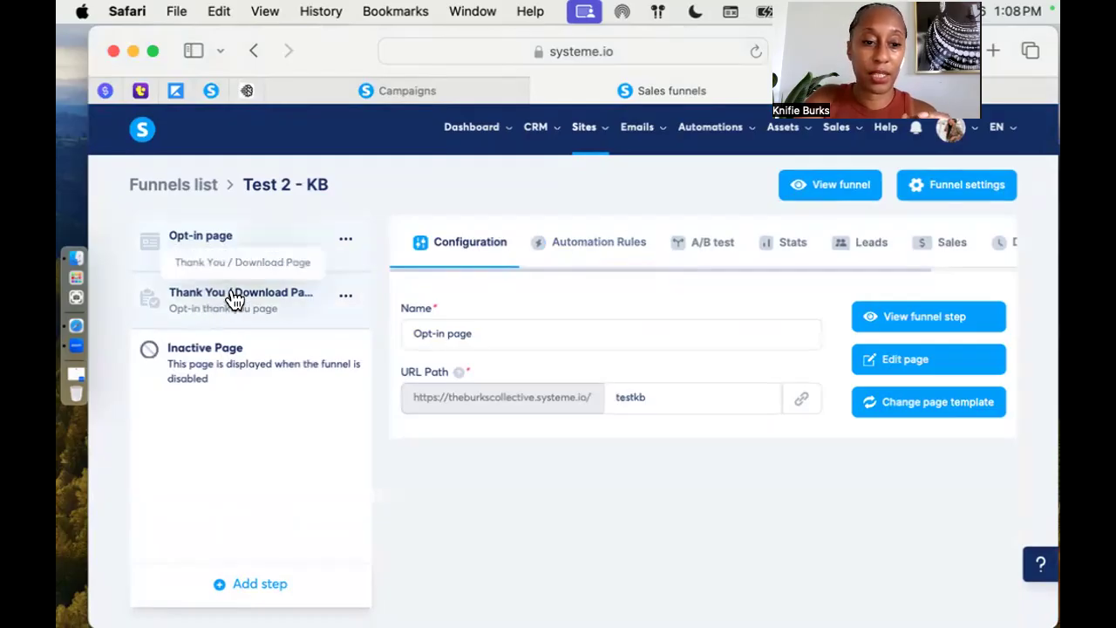
pyautogui.click(211, 305)
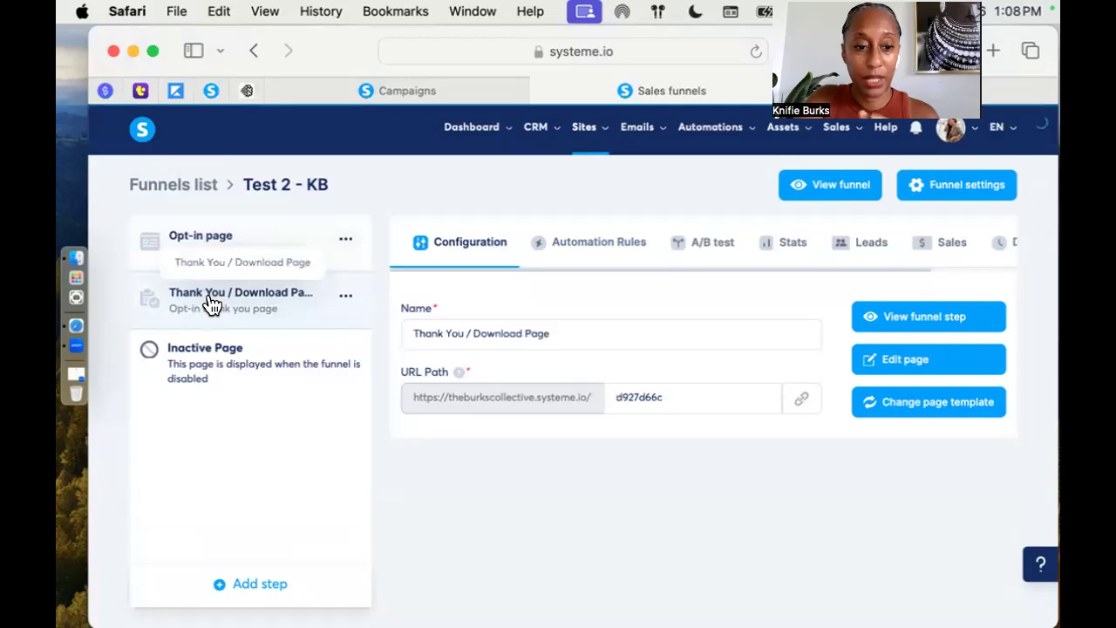
pyautogui.click(601, 242)
pyautogui.scroll(-1, 586, 468)
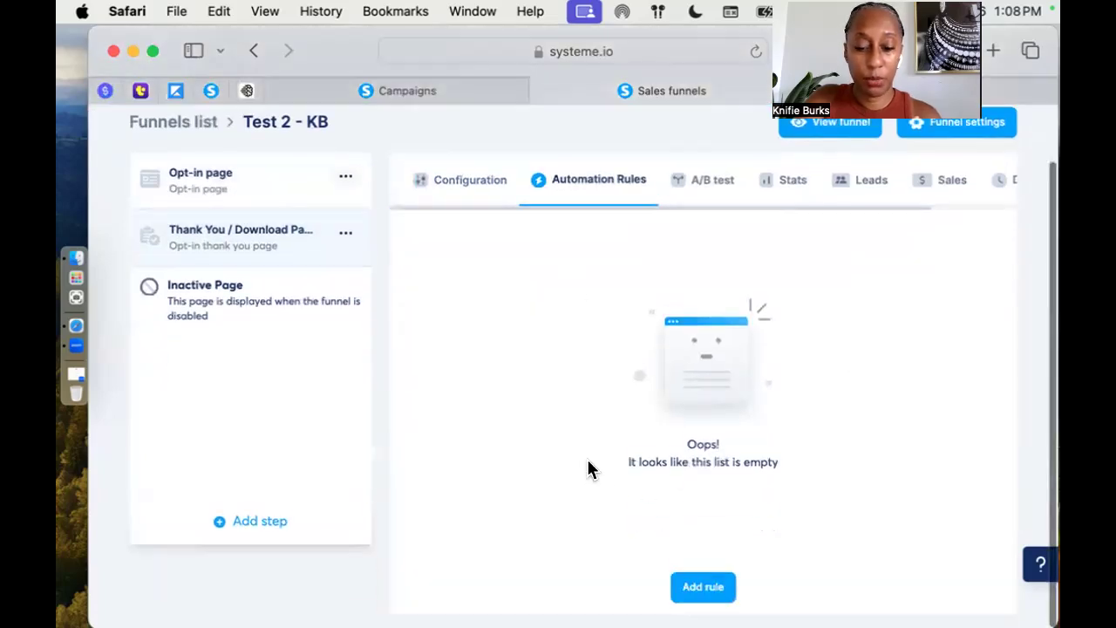
pyautogui.click(702, 587)
pyautogui.click(503, 256)
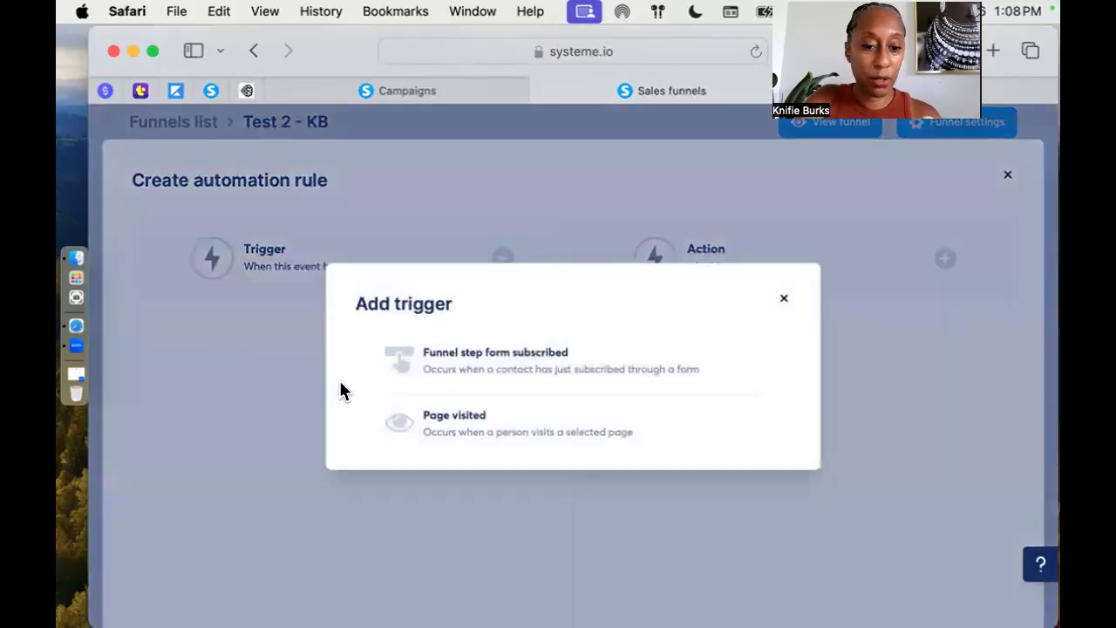
pyautogui.click(472, 361)
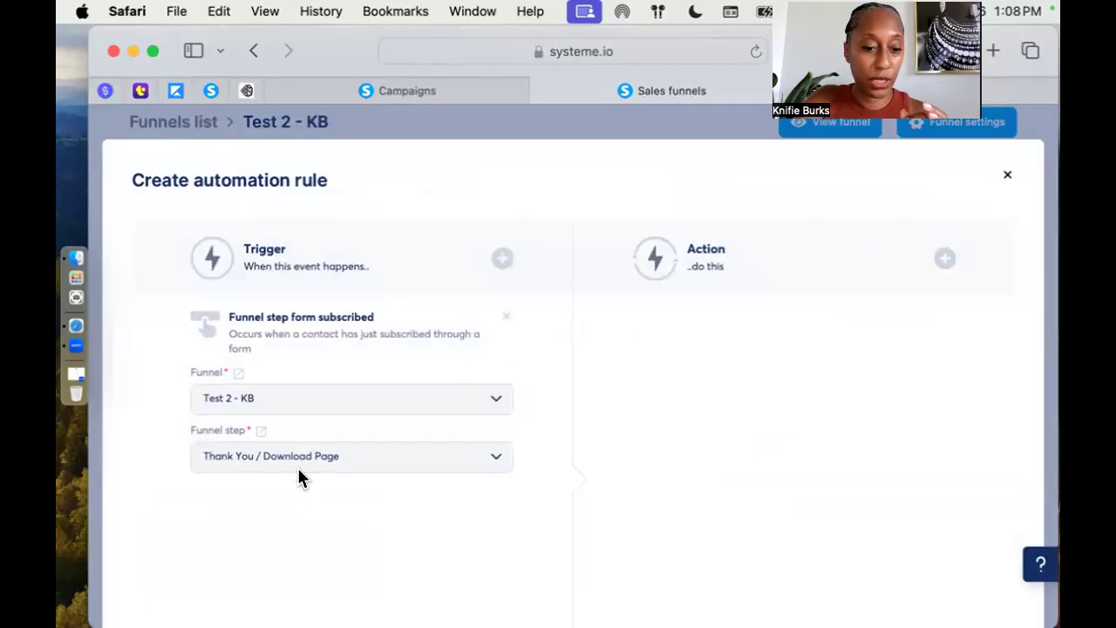
# Add the action Subscribe to campaign with the Test KB campaign to the rule, and close the rule without saving
pyautogui.click(946, 260)
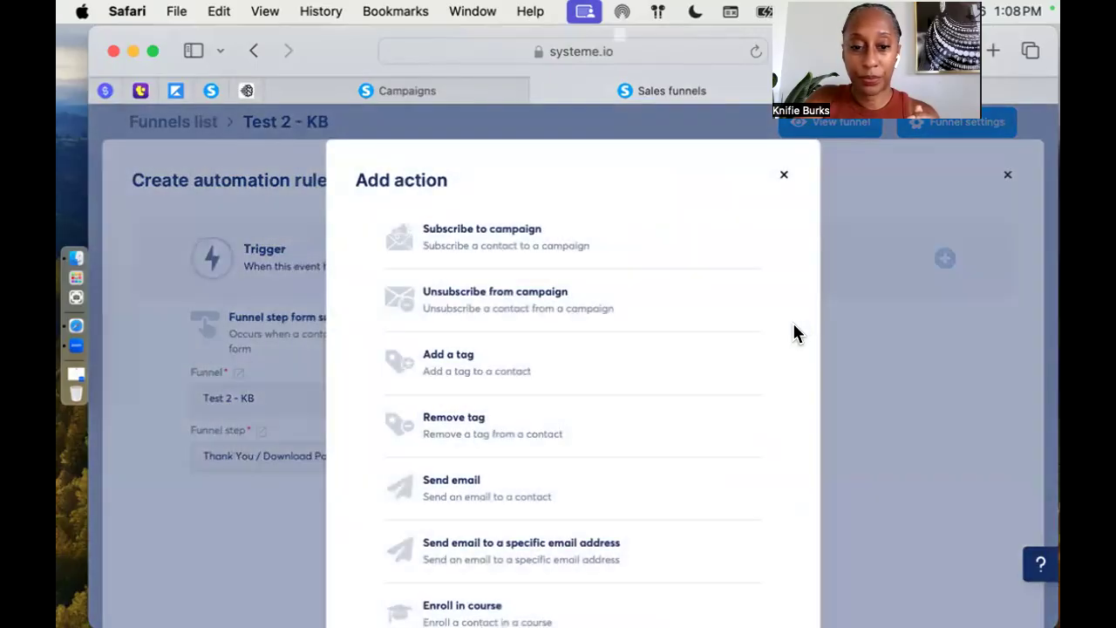
pyautogui.click(526, 244)
pyautogui.click(707, 383)
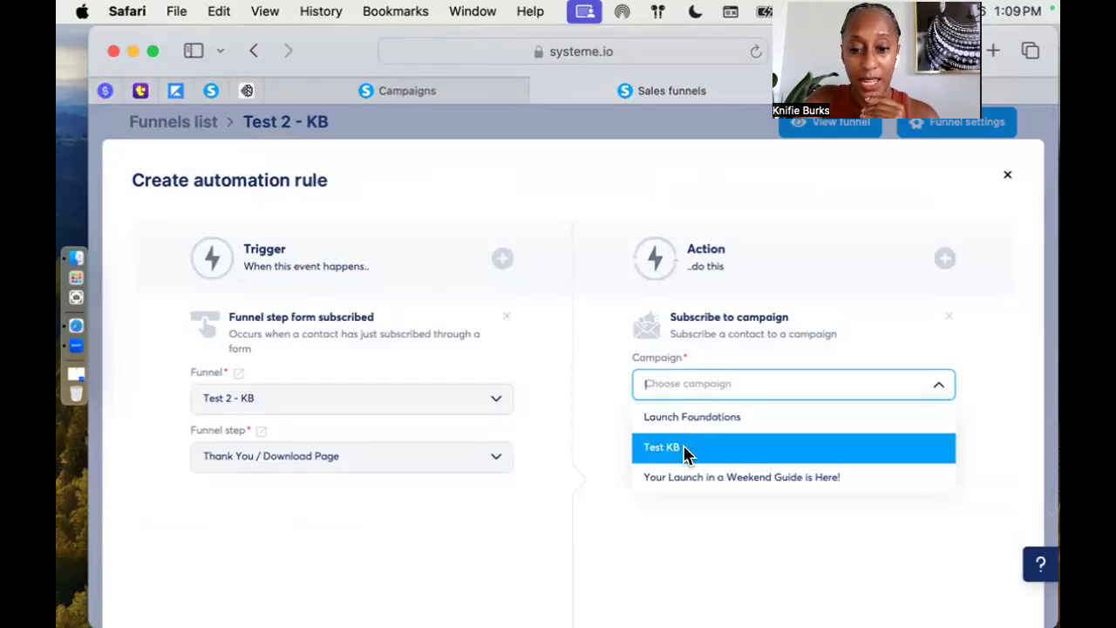
pyautogui.click(684, 449)
pyautogui.scroll(-1, 720, 425)
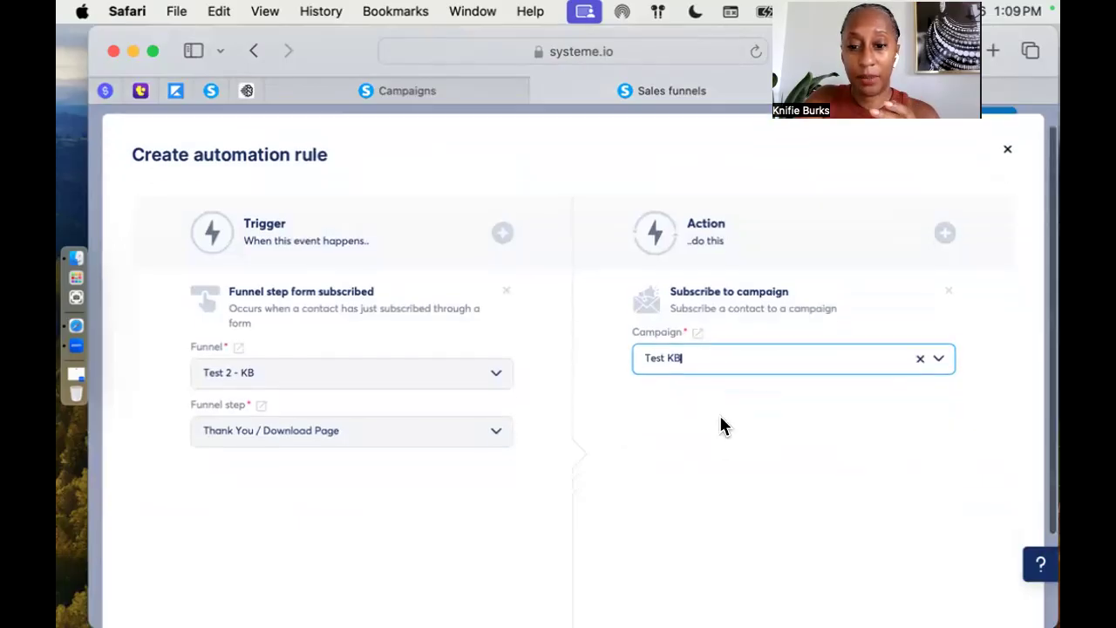
pyautogui.scroll(-4, 720, 426)
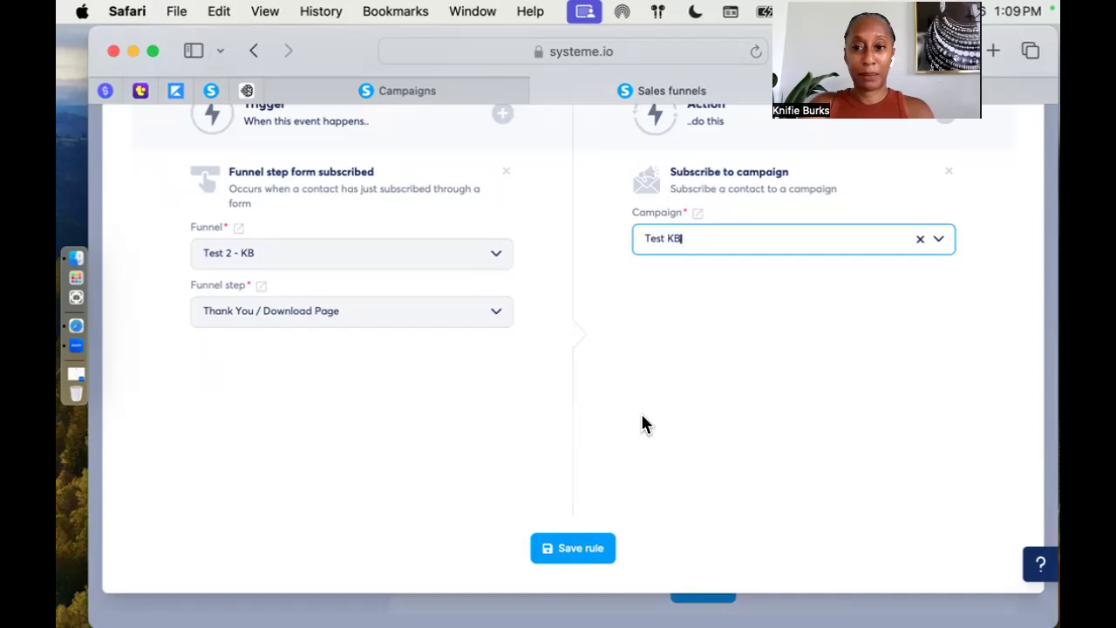
pyautogui.scroll(3, 642, 416)
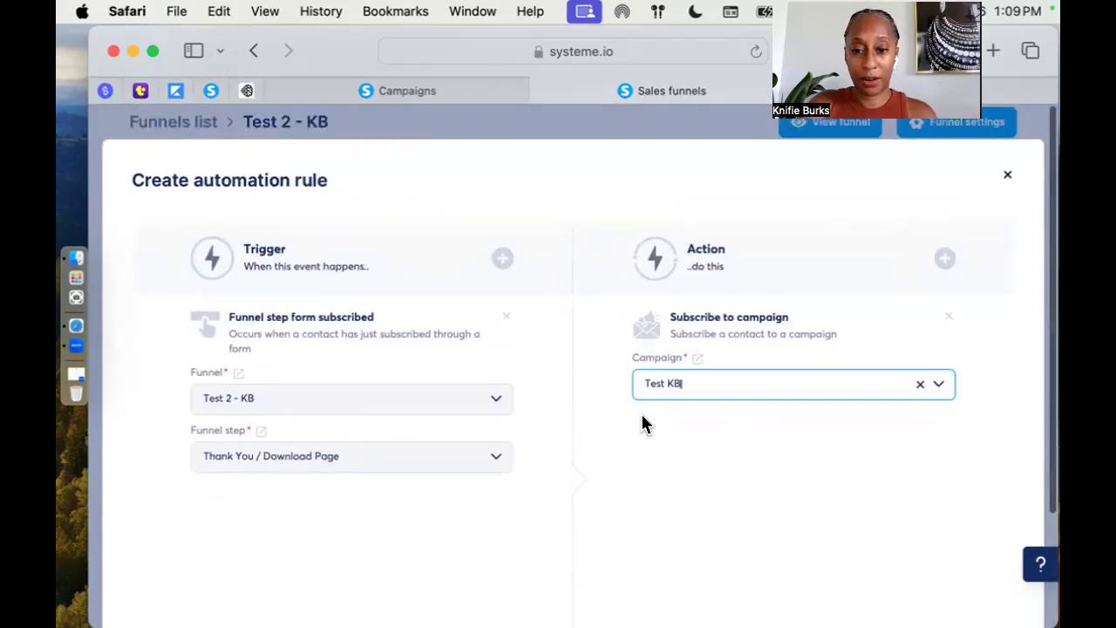
pyautogui.click(1005, 181)
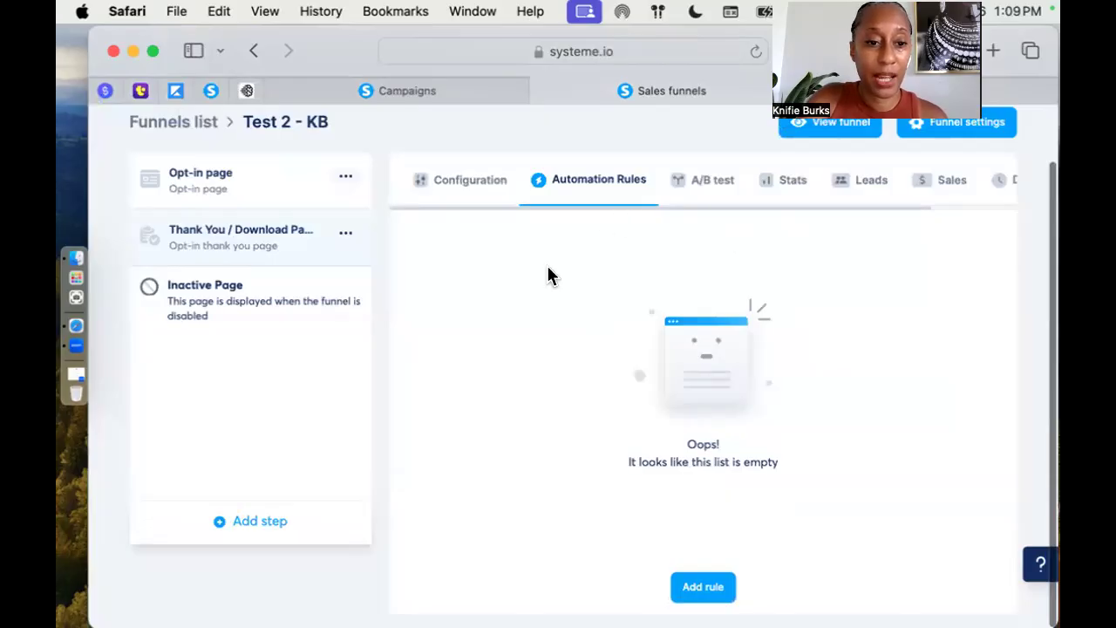
# Show the configuration of the Test 2 - KB funnel's Opt-in page step and the available automation options
pyautogui.scroll(2, 547, 276)
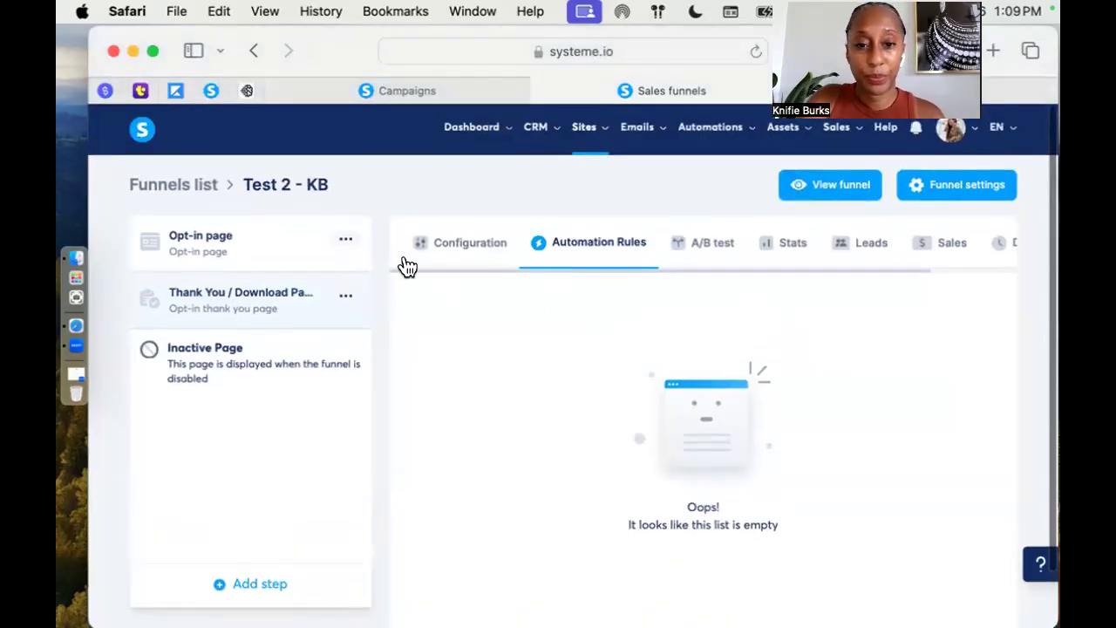
pyautogui.click(205, 236)
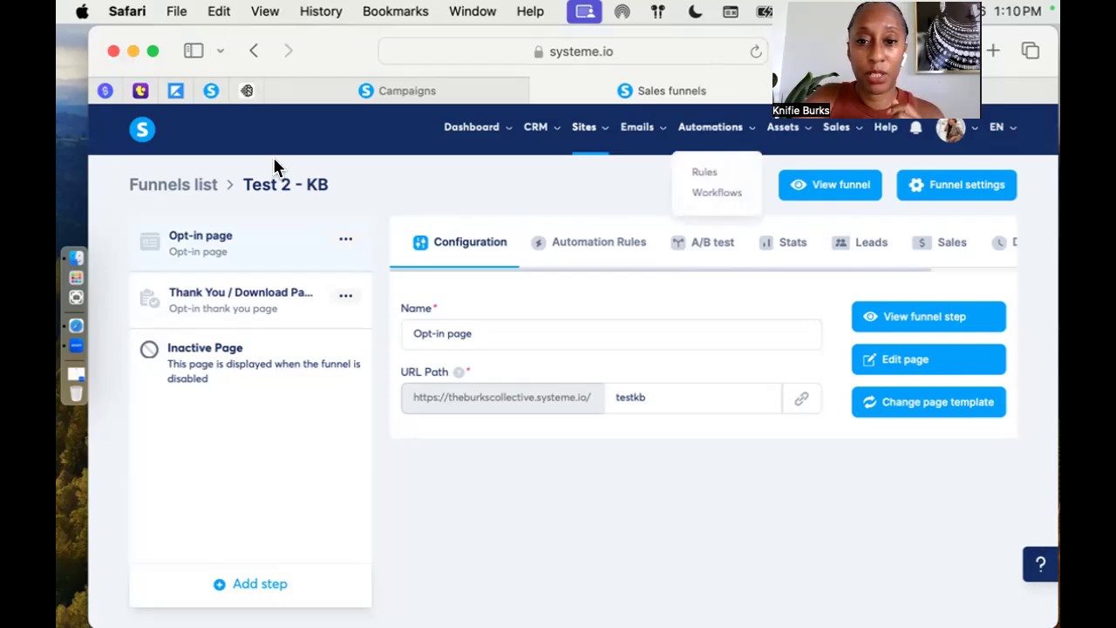
pyautogui.moveTo(761, 13); pyautogui.dragTo(747, 209)
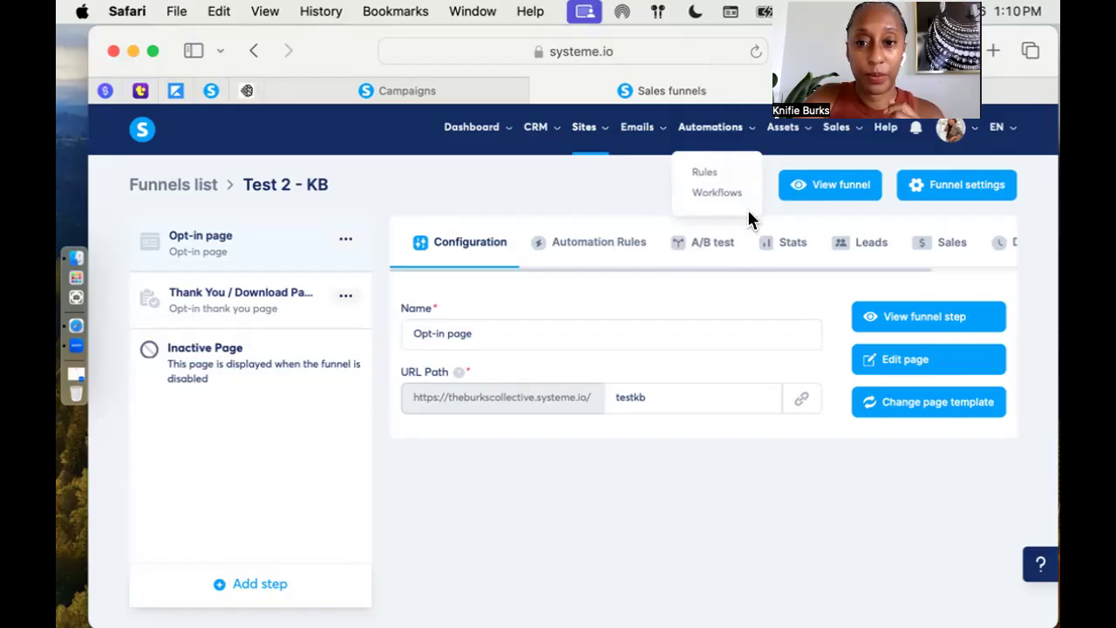